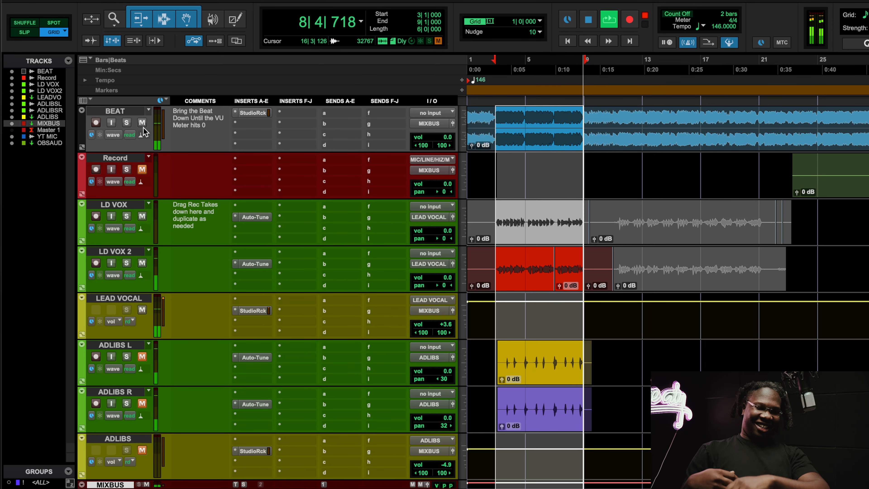
- Mute the BEAT track and stop playback
{"action": "left_click", "coordinate": [142, 124]}
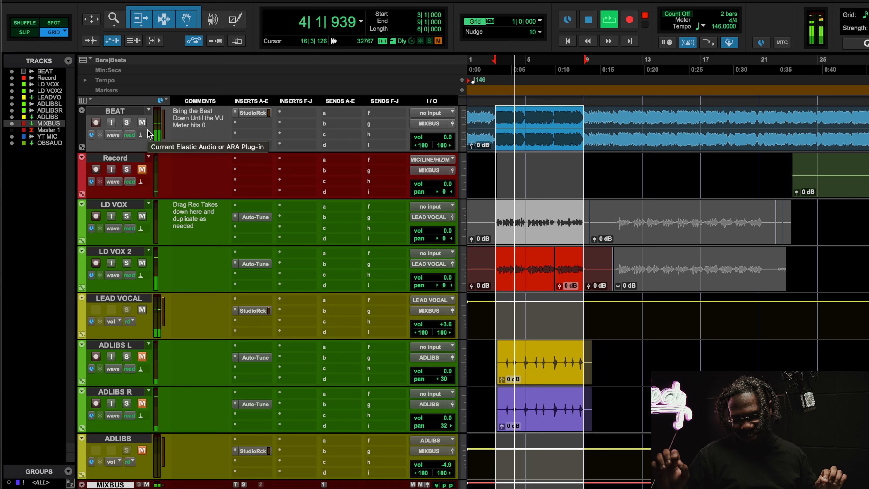
{"action": "key", "text": "space"}
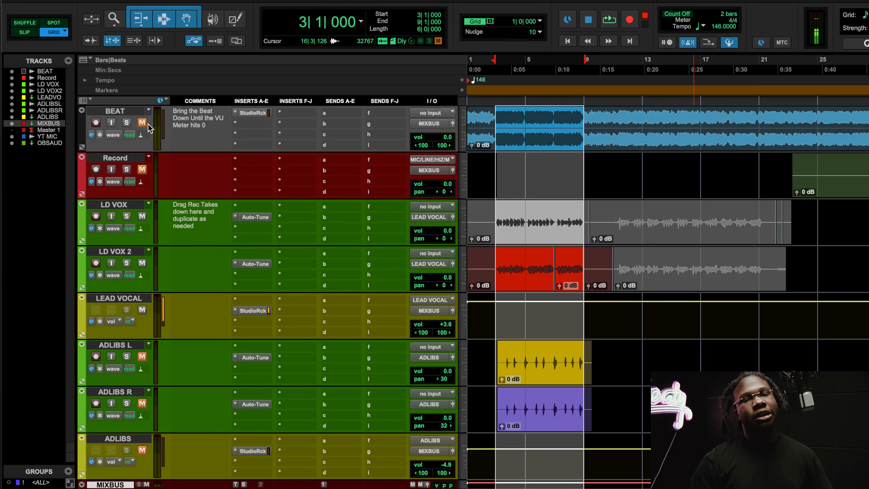
- Open StudioRack on the LEAD VOCAL track and compare the looped vocals with the whole rack bypassed and active
{"action": "left_click", "coordinate": [245, 310]}
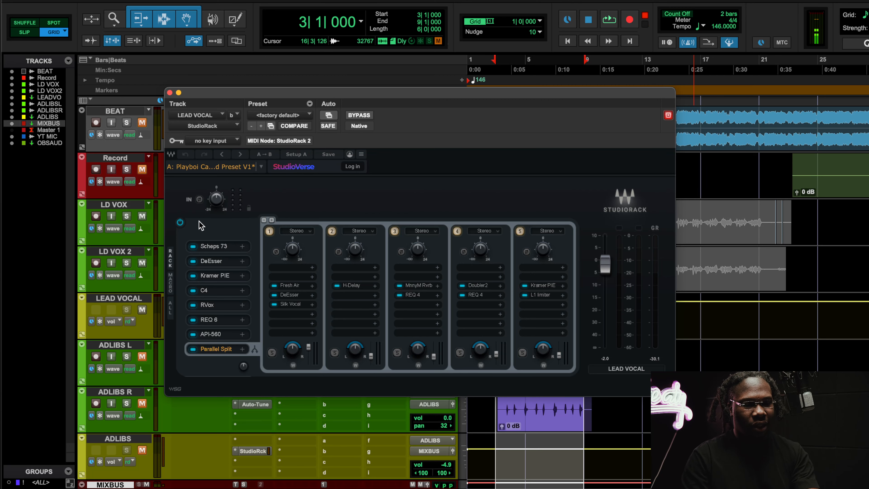
{"action": "key", "text": "space"}
{"action": "left_click", "coordinate": [180, 222]}
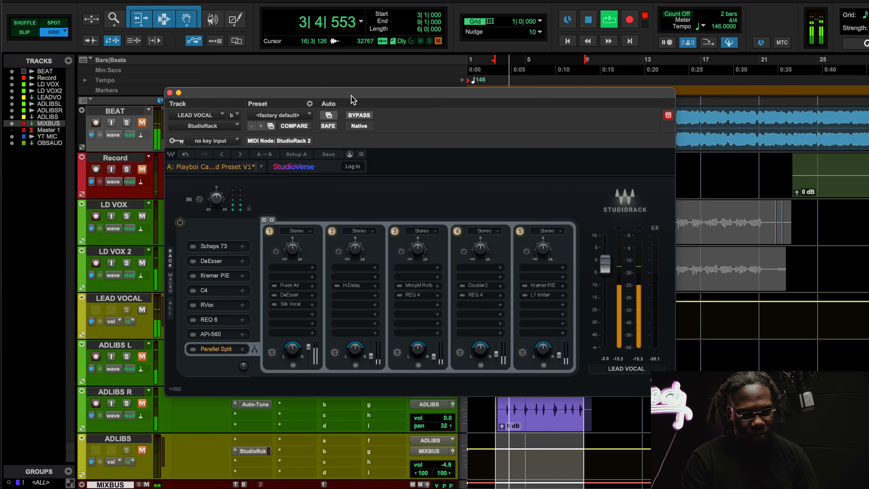
{"action": "left_click_drag", "start_coordinate": [352, 100], "coordinate": [313, 38]}
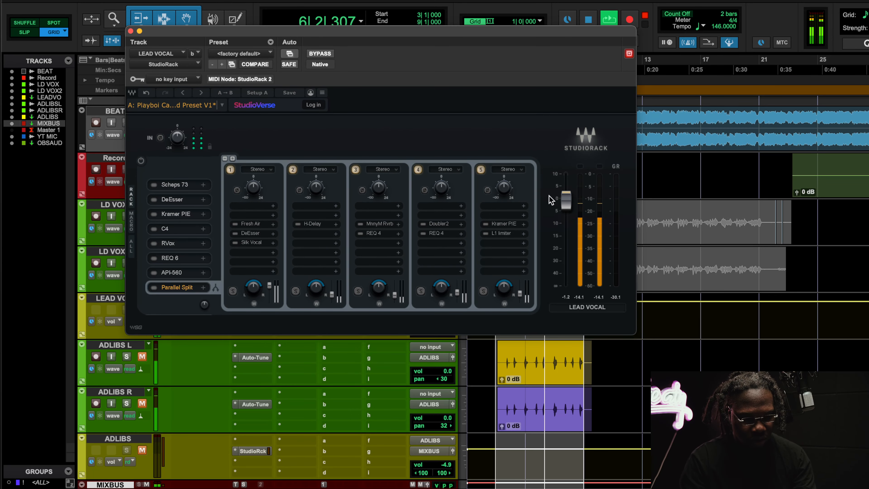
{"action": "left_click", "coordinate": [141, 161]}
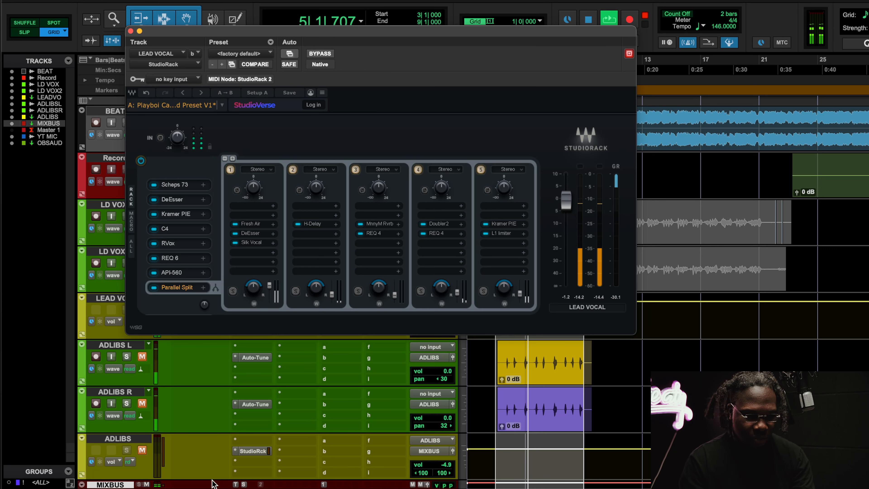
{"action": "left_click", "coordinate": [141, 161]}
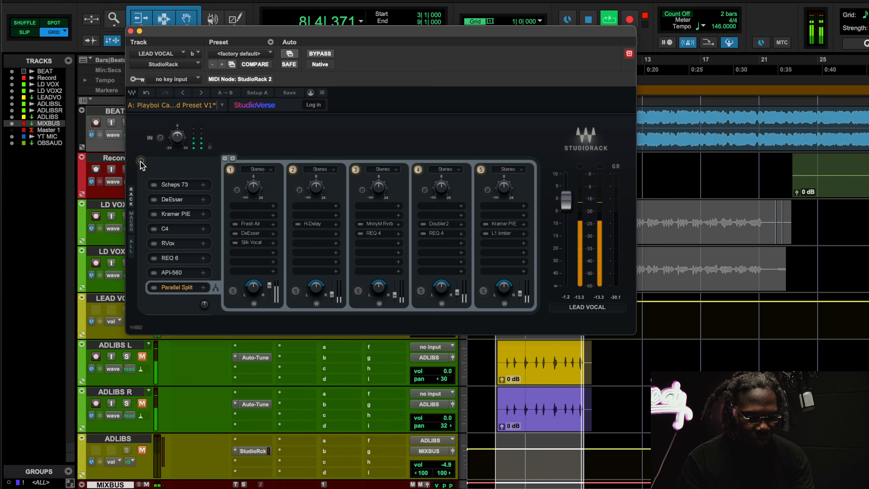
{"action": "left_click", "coordinate": [141, 160]}
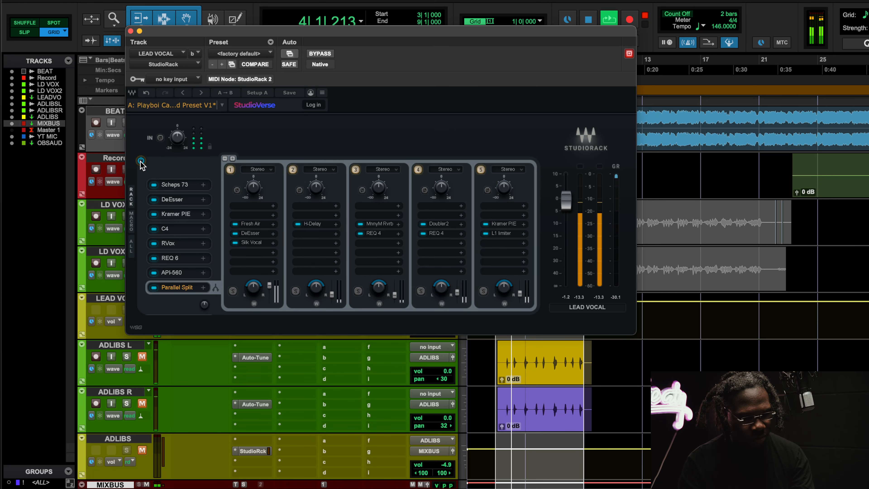
{"action": "key", "text": "space"}
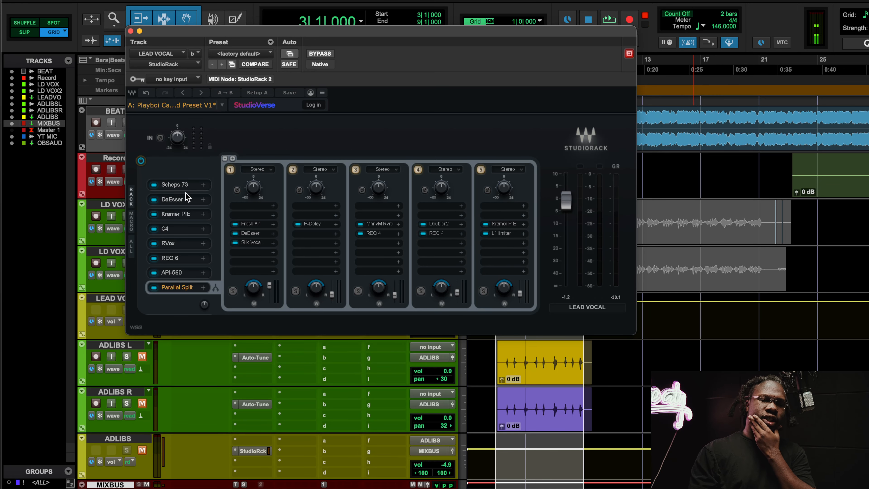
- Inspect Scheps 73 in the LEAD VOCAL rack and the Auto-Tune plugin on LD VOX 2, closing both plugin windows
{"action": "left_click", "coordinate": [182, 186]}
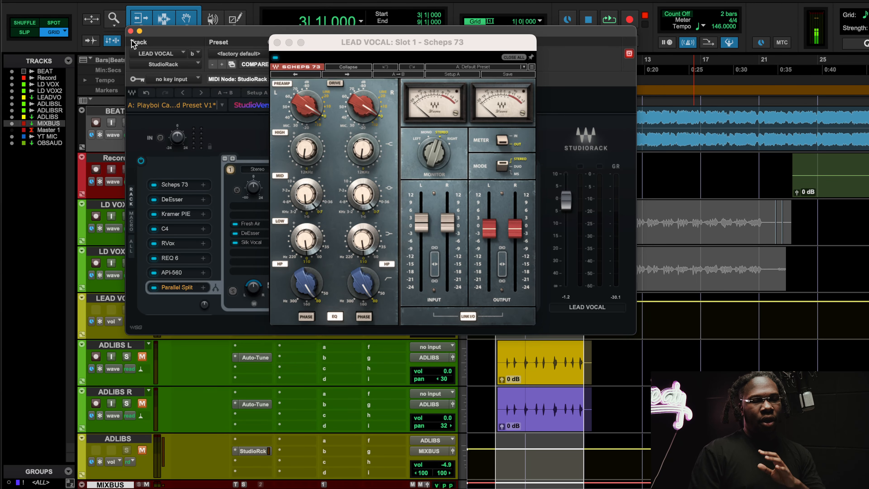
{"action": "left_click", "coordinate": [131, 32]}
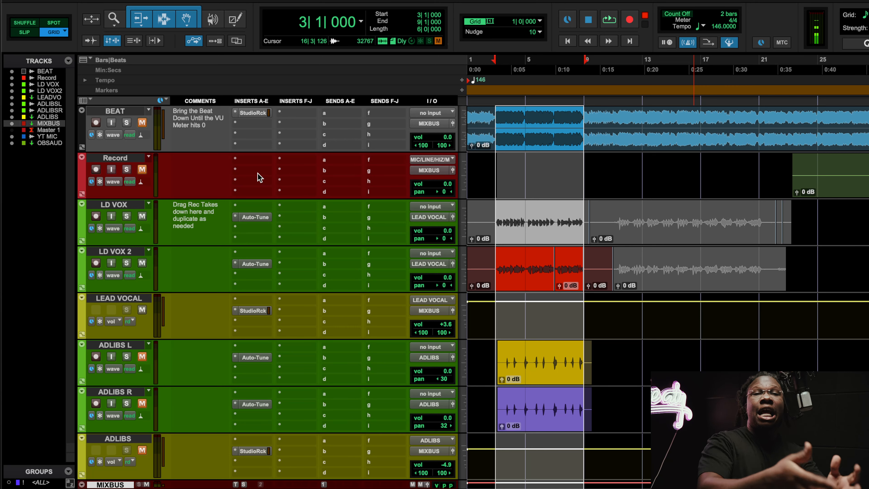
{"action": "left_click", "coordinate": [256, 264]}
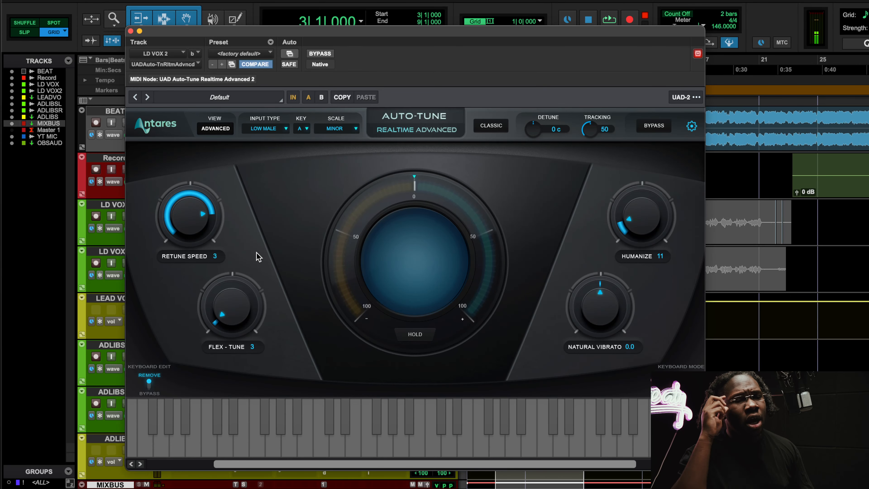
{"action": "left_click", "coordinate": [130, 31]}
- Unmute the BEAT track and audition the loop while checking the Auto-Tune plugin on LD VOX 2
{"action": "left_click", "coordinate": [142, 122]}
{"action": "key", "text": "space"}
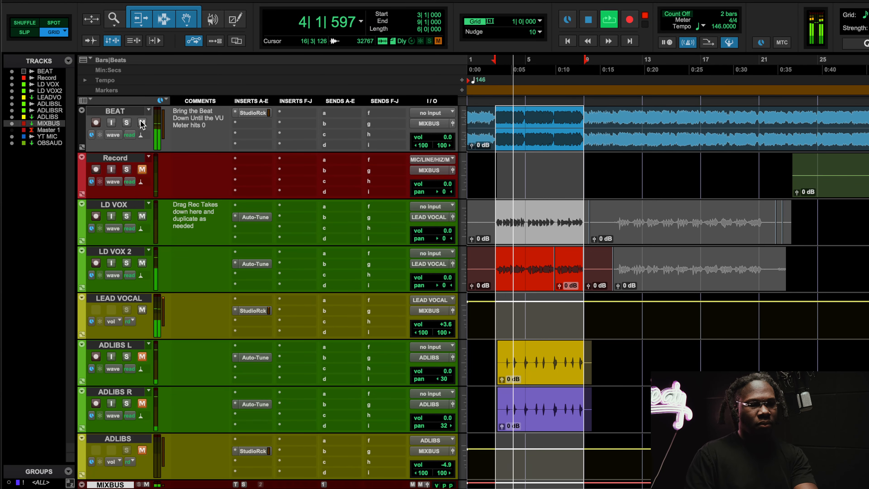
{"action": "left_click", "coordinate": [248, 265]}
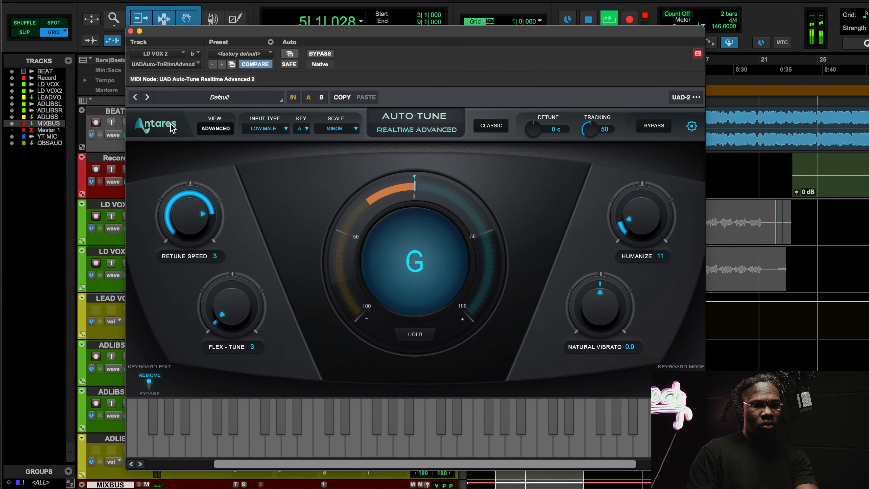
{"action": "left_click", "coordinate": [131, 32]}
{"action": "key", "text": "space"}
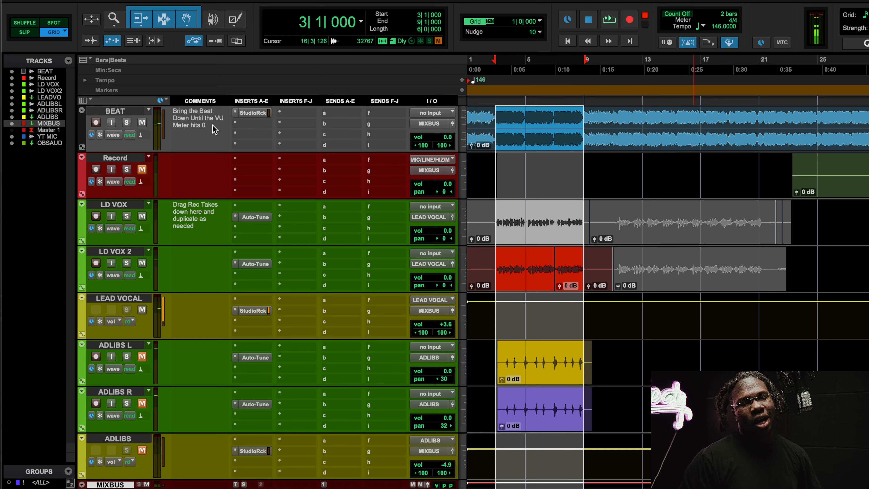
- Briefly view the LEAD VOCAL track's StudioRack chain and the LD VOX 2 track's Auto-Tune settings, closing each window
{"action": "left_click", "coordinate": [255, 311]}
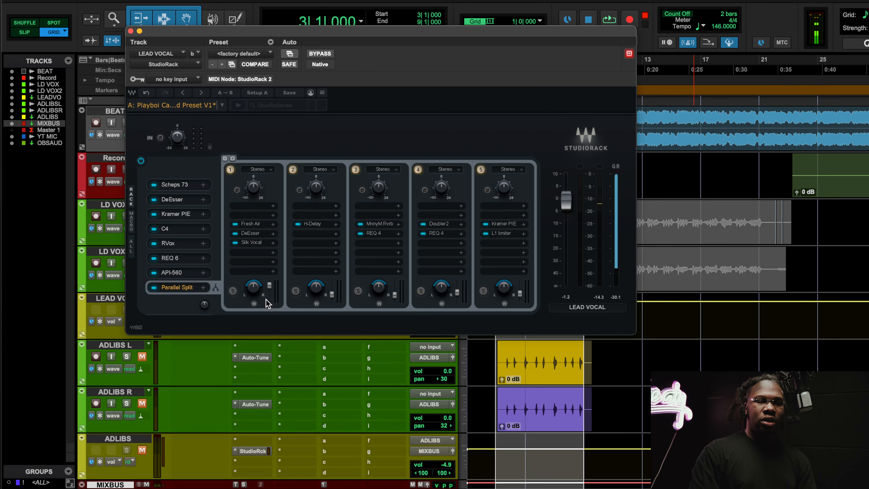
{"action": "left_click", "coordinate": [131, 31]}
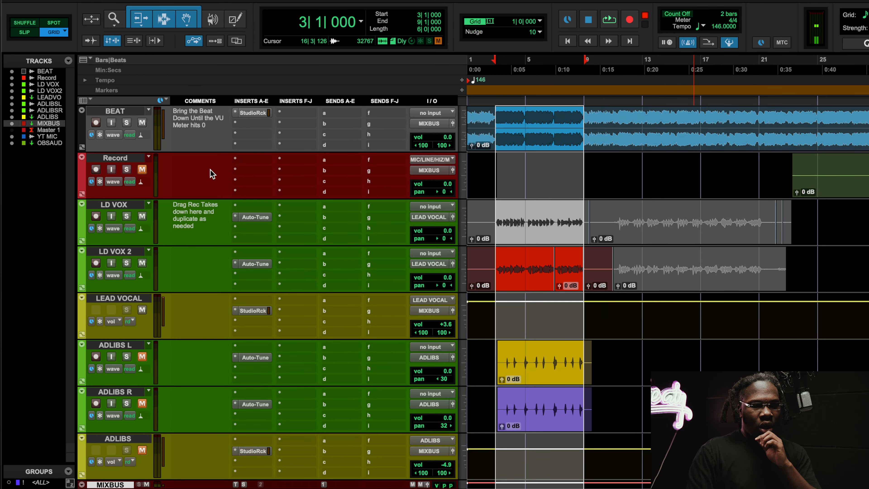
{"action": "left_click", "coordinate": [255, 264]}
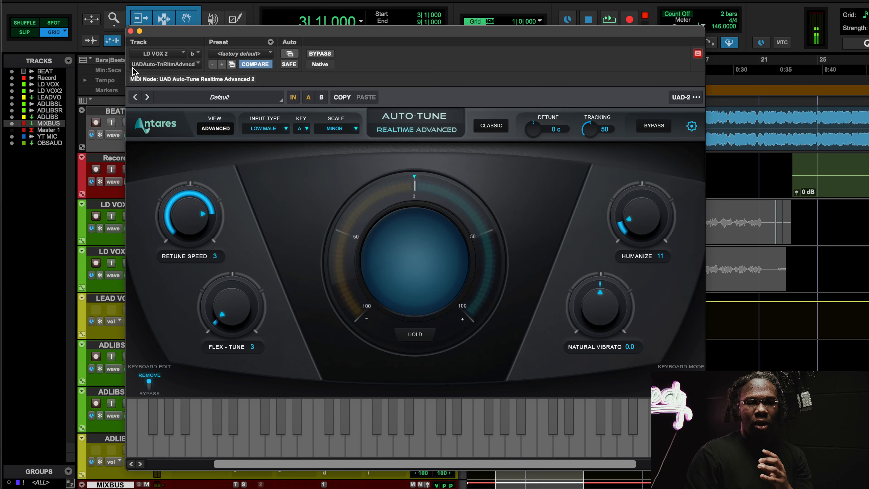
{"action": "left_click", "coordinate": [131, 30]}
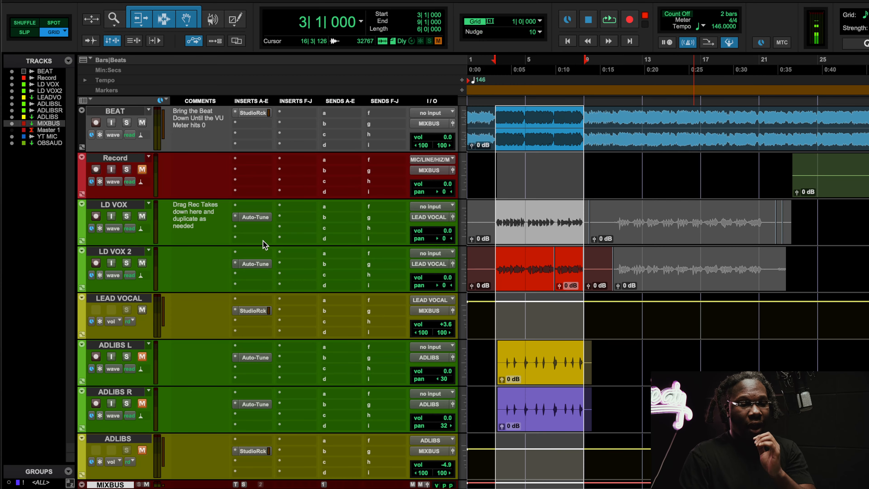
- Open Scheps 73 from the LEAD VOCAL StudioRack and examine its input faders and its high-pass, low, mid and high EQ knobs
{"action": "left_click", "coordinate": [263, 311]}
{"action": "left_click", "coordinate": [198, 183]}
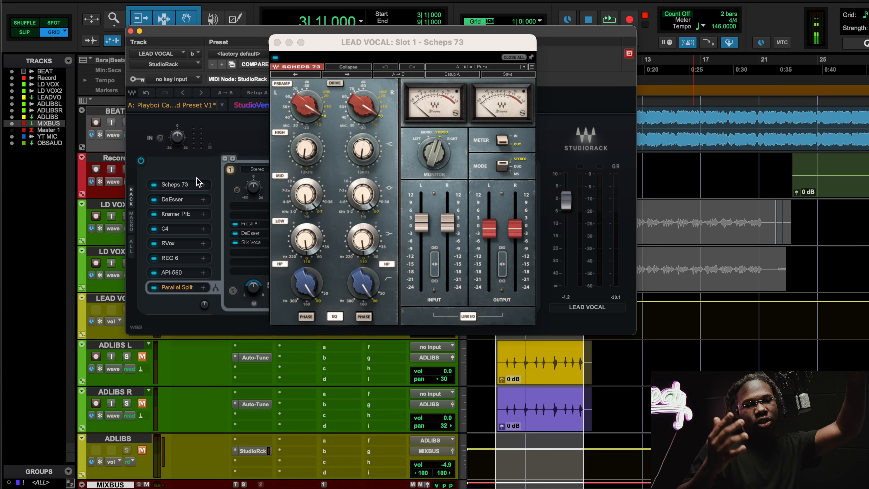
{"action": "left_click", "coordinate": [425, 234]}
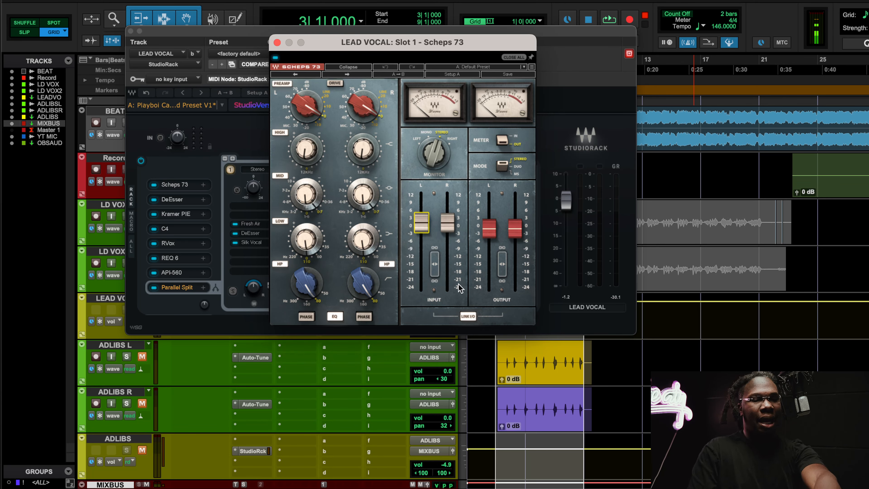
{"action": "mouse_move", "coordinate": [443, 233]}
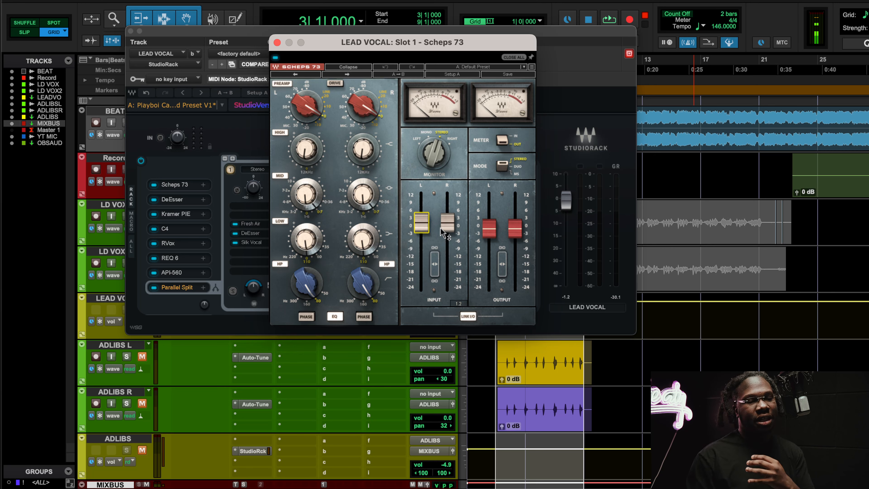
{"action": "left_click", "coordinate": [297, 279]}
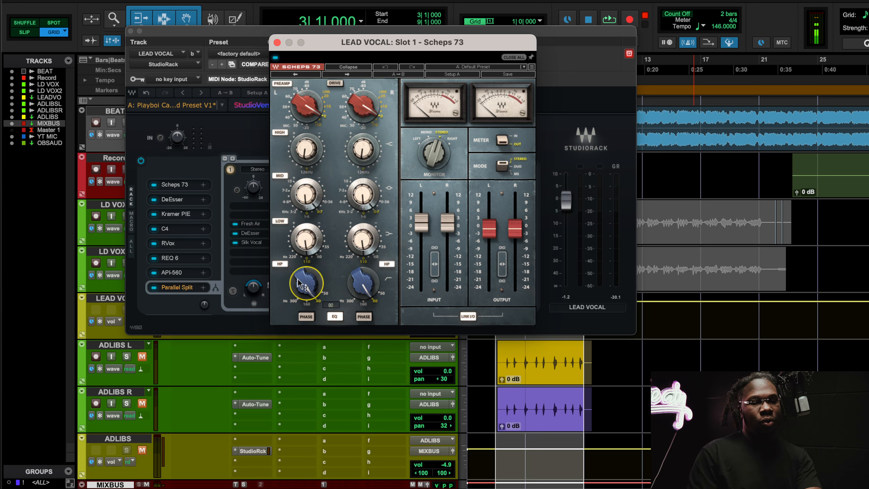
{"action": "left_click", "coordinate": [306, 239]}
{"action": "left_click", "coordinate": [305, 195]}
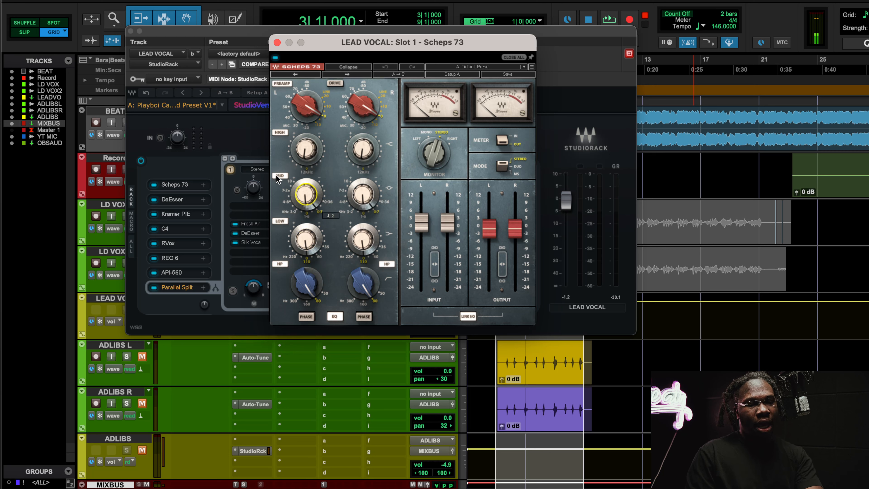
{"action": "left_click", "coordinate": [312, 158]}
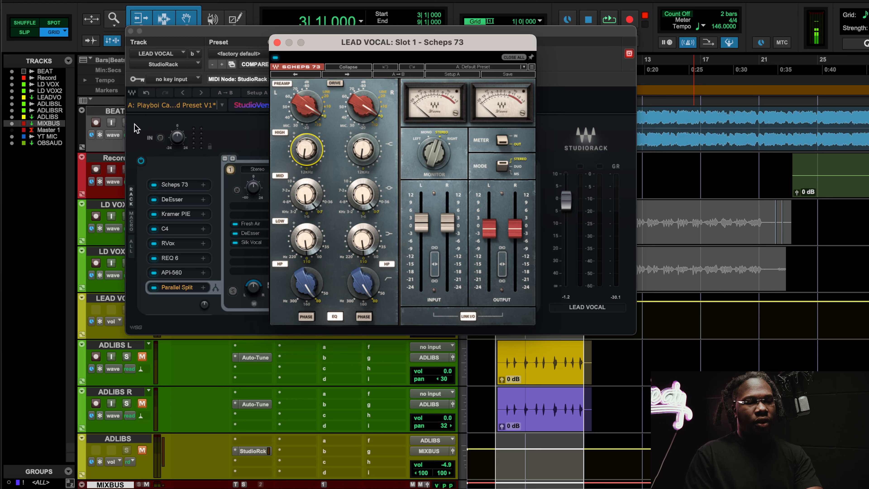
- Play the loop with the BEAT track muted and arrange the StudioRack window behind the Scheps 73 window
{"action": "key", "text": "space"}
{"action": "left_click_drag", "start_coordinate": [178, 33], "coordinate": [226, 41]}
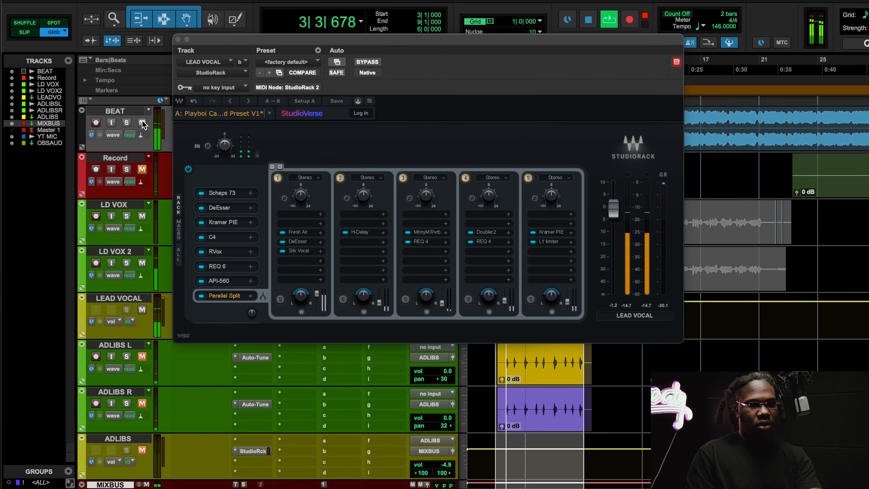
{"action": "left_click_drag", "start_coordinate": [289, 42], "coordinate": [243, 85]}
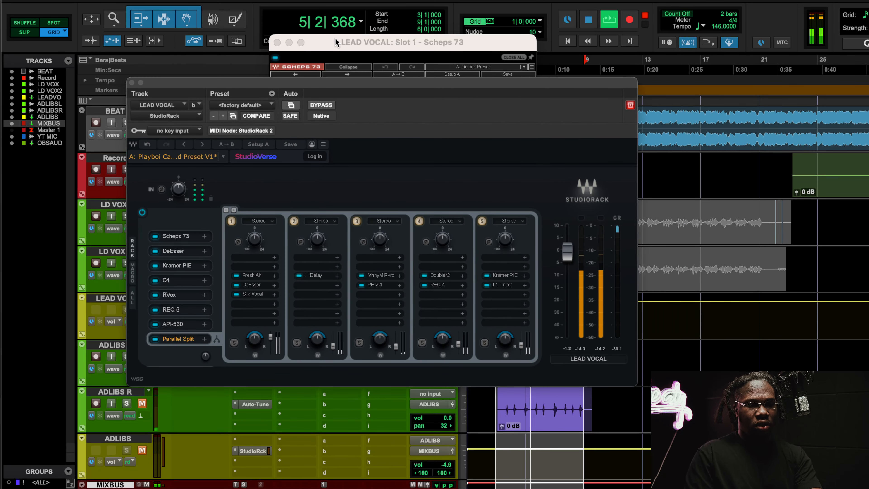
{"action": "left_click_drag", "start_coordinate": [335, 38], "coordinate": [329, 43]}
{"action": "left_click", "coordinate": [270, 63]}
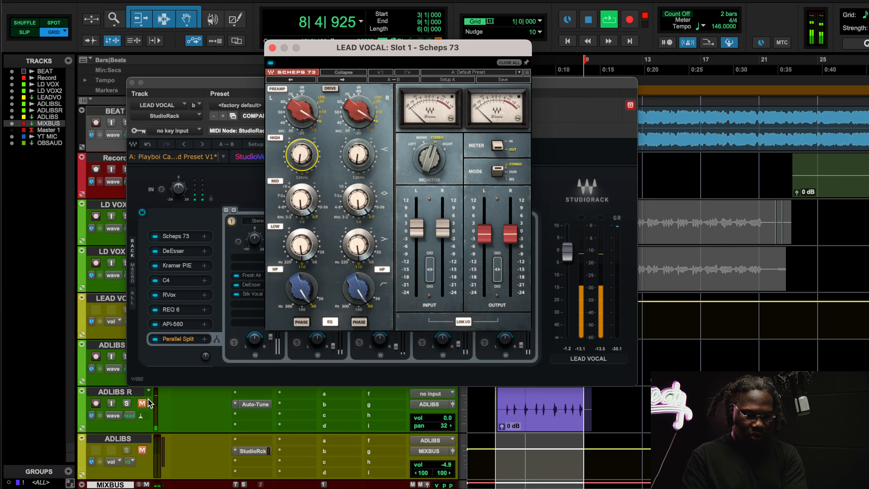
- Unmute the ADLIBS R, ADLIBS and ADLIBS L tracks, moving StudioRack clear of the track controls
{"action": "left_click", "coordinate": [141, 403]}
{"action": "left_click", "coordinate": [142, 450]}
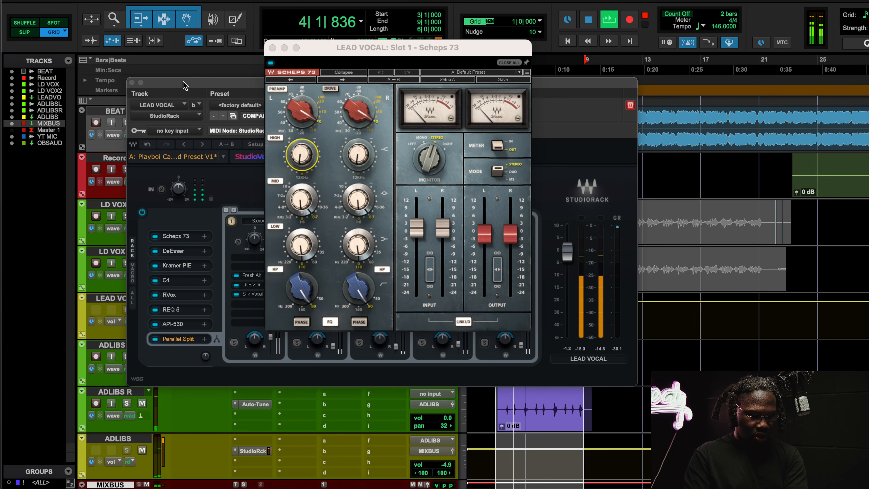
{"action": "left_click_drag", "start_coordinate": [184, 83], "coordinate": [205, 86]}
{"action": "left_click", "coordinate": [141, 357]}
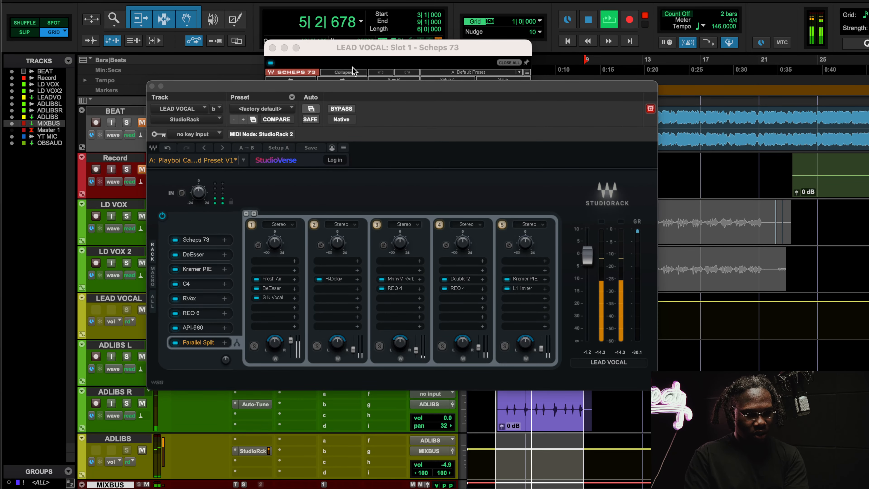
- Compare the looped vocals with Scheps 73 bypassed and enabled in the LEAD VOCAL rack
{"action": "left_click", "coordinate": [346, 51]}
{"action": "left_click_drag", "start_coordinate": [346, 51], "coordinate": [318, 100]}
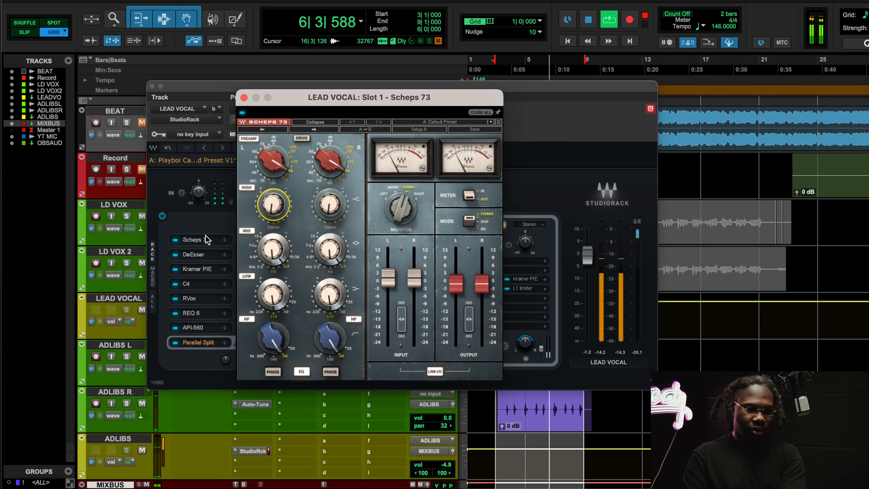
{"action": "left_click", "coordinate": [178, 241]}
{"action": "left_click", "coordinate": [176, 240]}
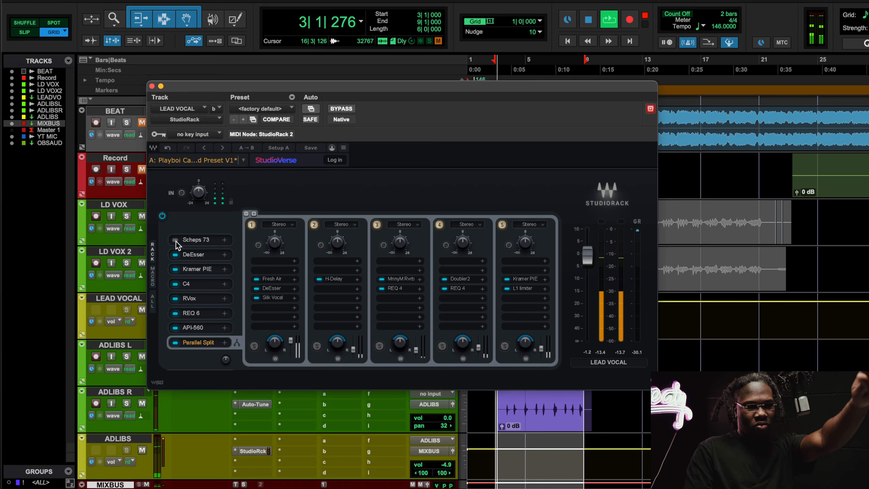
{"action": "left_click", "coordinate": [176, 240]}
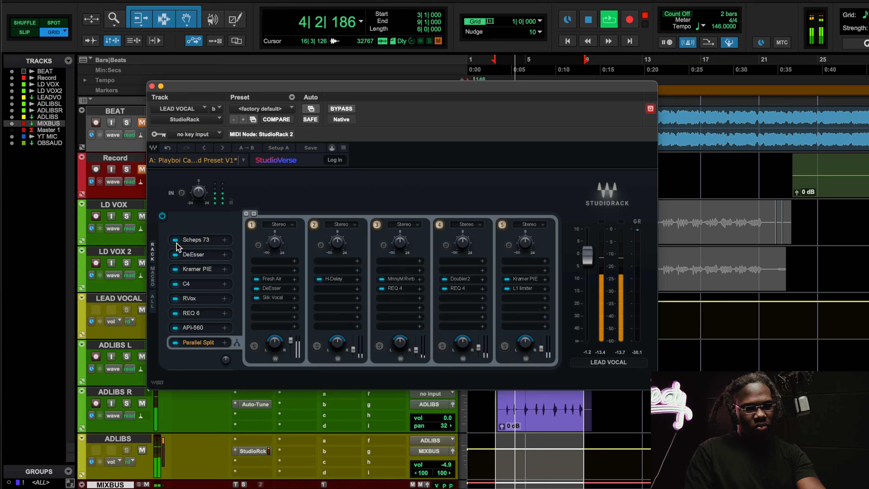
- Open DeEsser from the LEAD VOCAL rack and listen to the looped vocals through it
{"action": "left_click", "coordinate": [191, 255]}
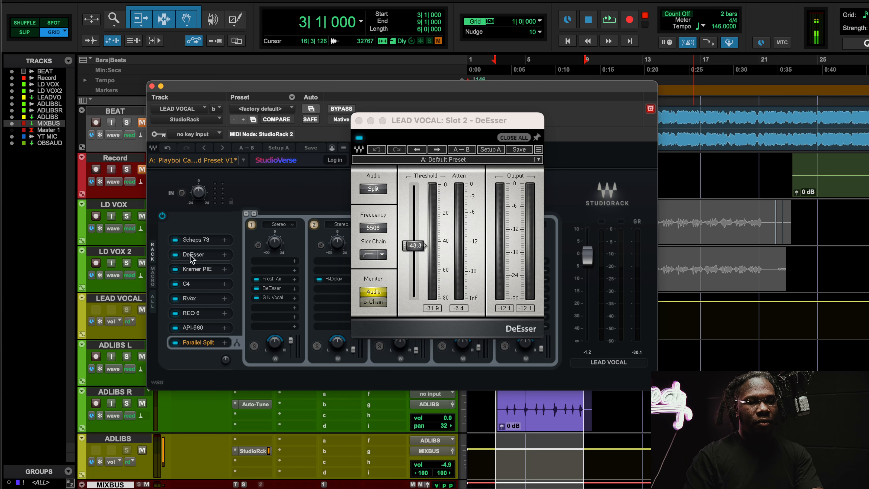
{"action": "key", "text": "space"}
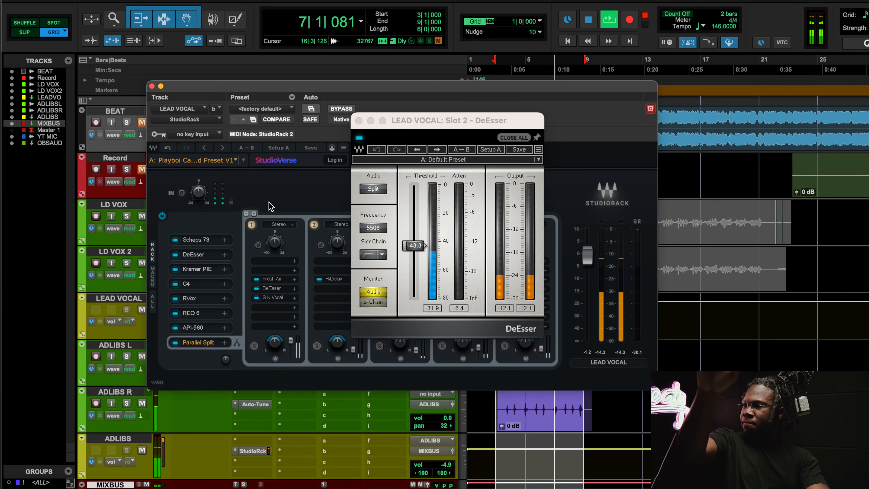
{"action": "key", "text": "space"}
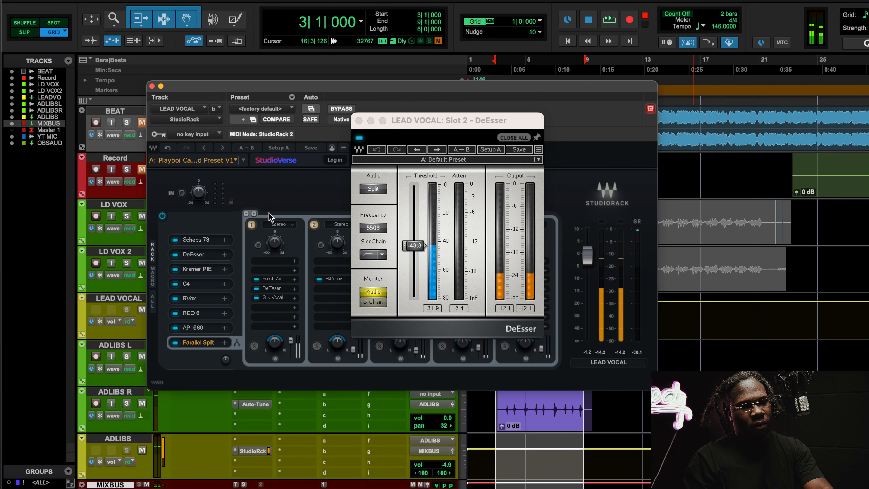
- Open Kramer PIE from the LEAD VOCAL rack and place its window just beside the rack's plugin list
{"action": "left_click", "coordinate": [203, 269]}
{"action": "left_click", "coordinate": [203, 269]}
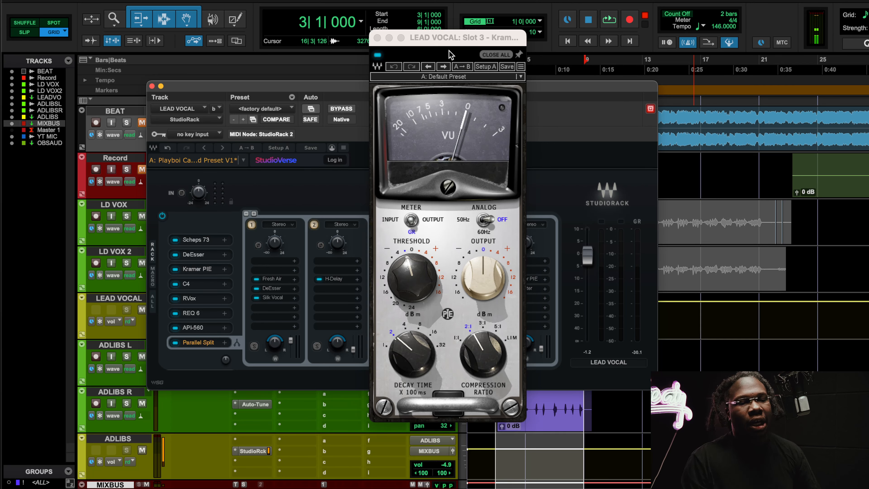
{"action": "left_click_drag", "start_coordinate": [449, 43], "coordinate": [369, 82]}
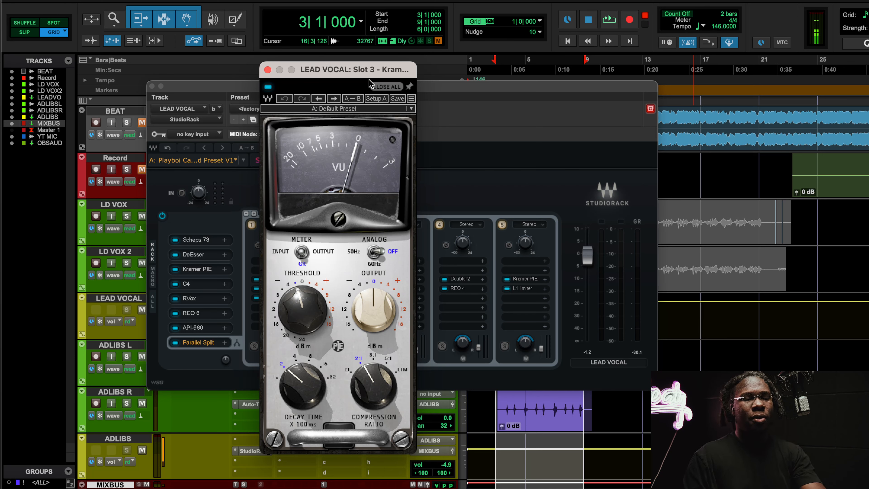
- Compare the looped vocals with Kramer PIE bypassed and enabled
{"action": "key", "text": "space"}
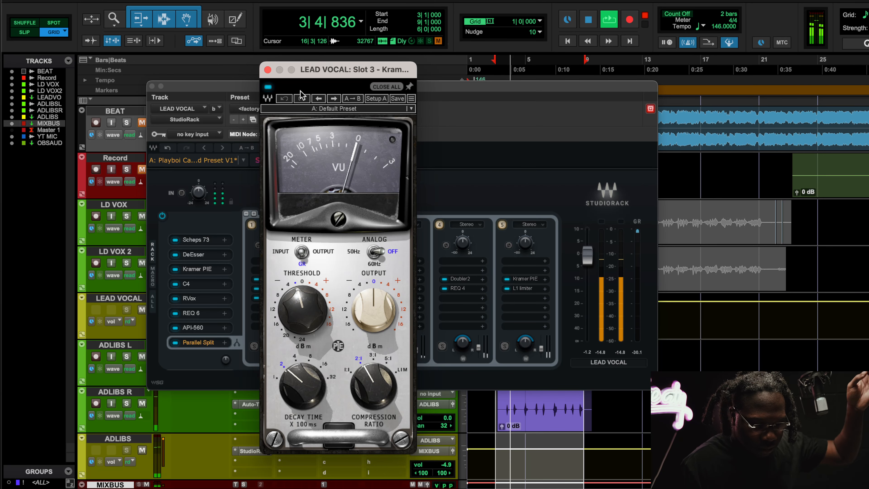
{"action": "left_click", "coordinate": [268, 87]}
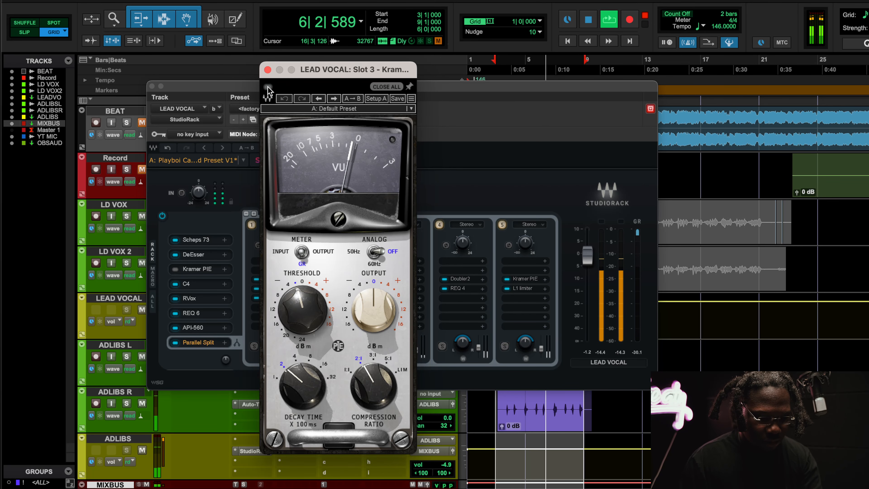
{"action": "left_click", "coordinate": [268, 87]}
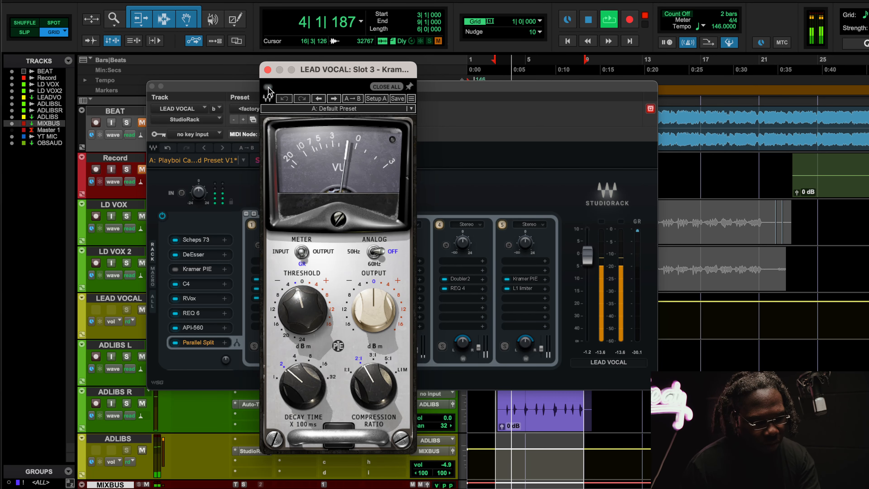
{"action": "left_click", "coordinate": [268, 87]}
{"action": "left_click", "coordinate": [268, 87]}
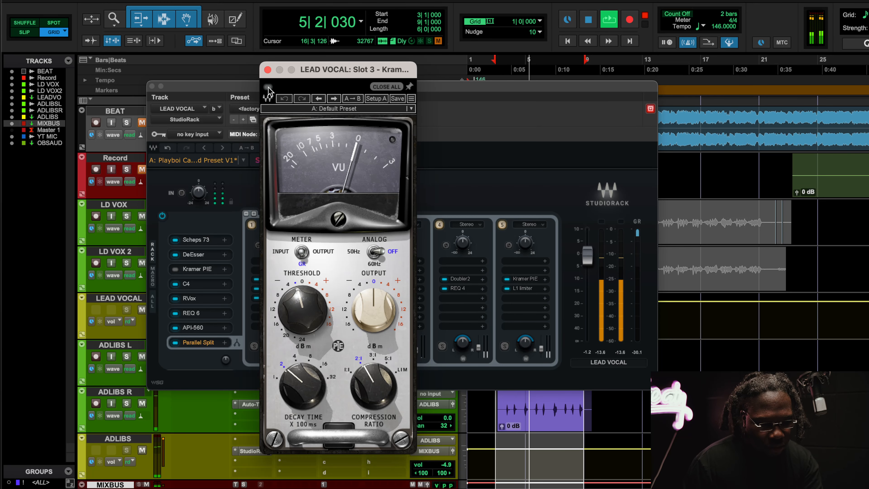
{"action": "key", "text": "space"}
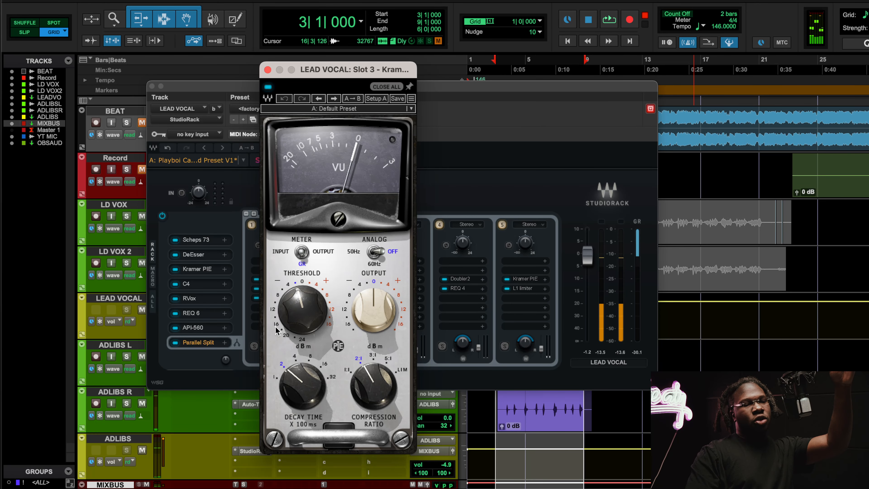
- Open C4 and compare the looped vocals with it bypassed and enabled, finishing with the BEAT track unmuted
{"action": "left_click", "coordinate": [202, 287]}
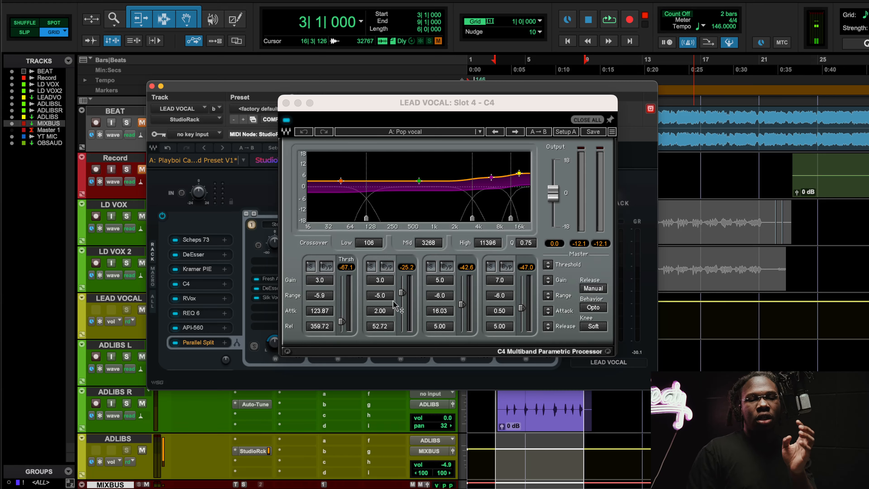
{"action": "key", "text": "space"}
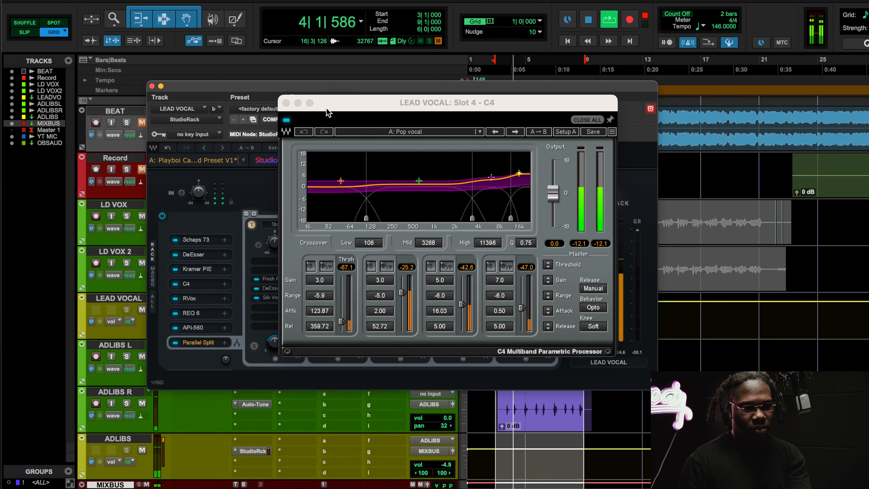
{"action": "left_click", "coordinate": [287, 120]}
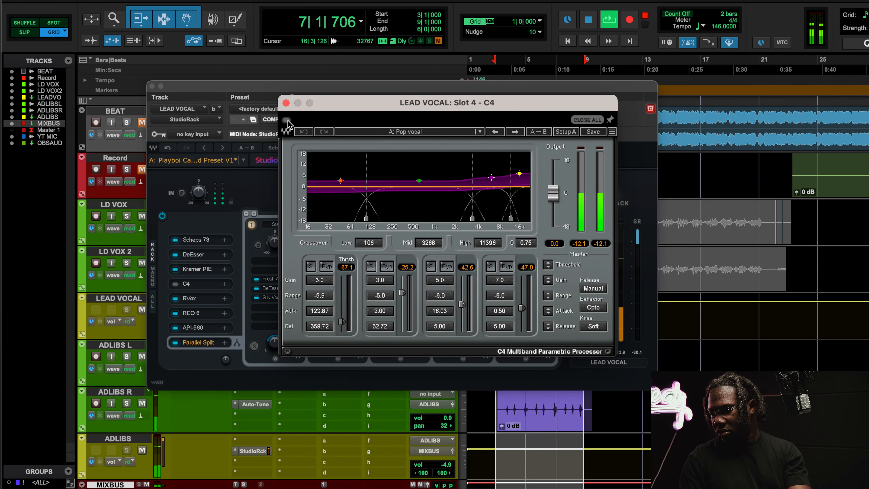
{"action": "left_click", "coordinate": [286, 119]}
{"action": "left_click", "coordinate": [142, 123]}
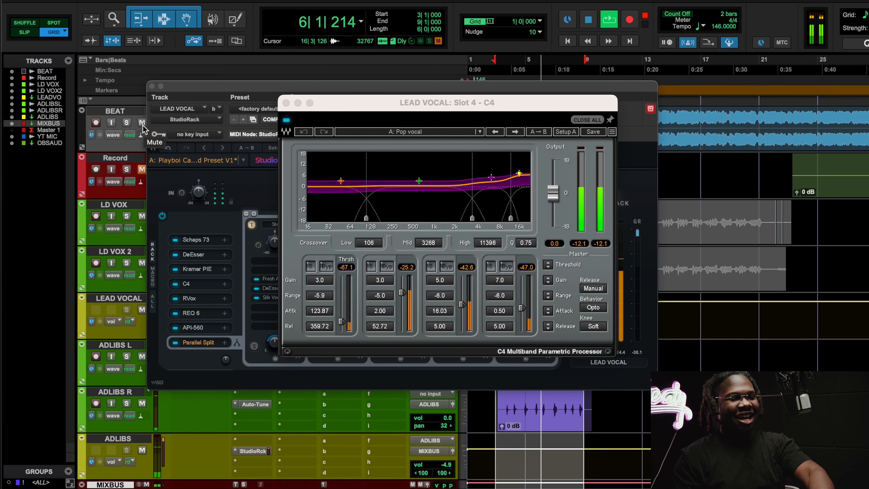
{"action": "key", "text": "space"}
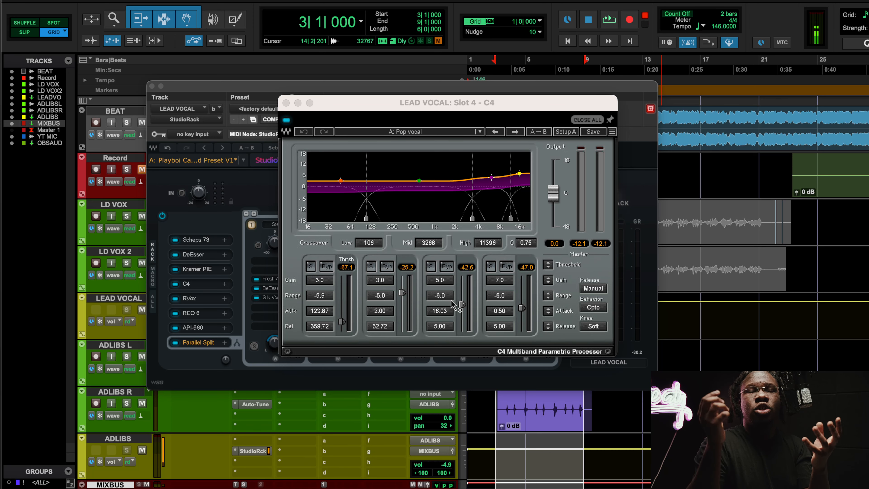
- Revisit the low EQ knob in Scheps 73 and return to RVox in the LEAD VOCAL rack
{"action": "left_click", "coordinate": [204, 298]}
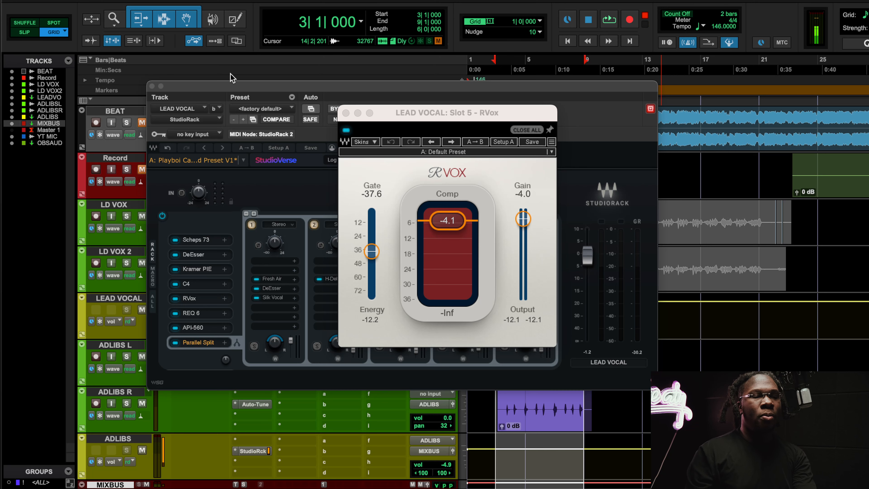
{"action": "left_click", "coordinate": [198, 241]}
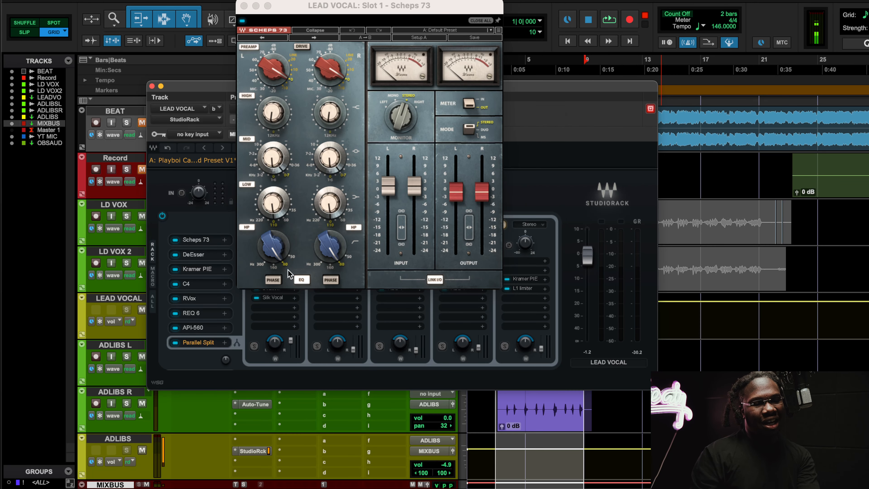
{"action": "left_click", "coordinate": [271, 205]}
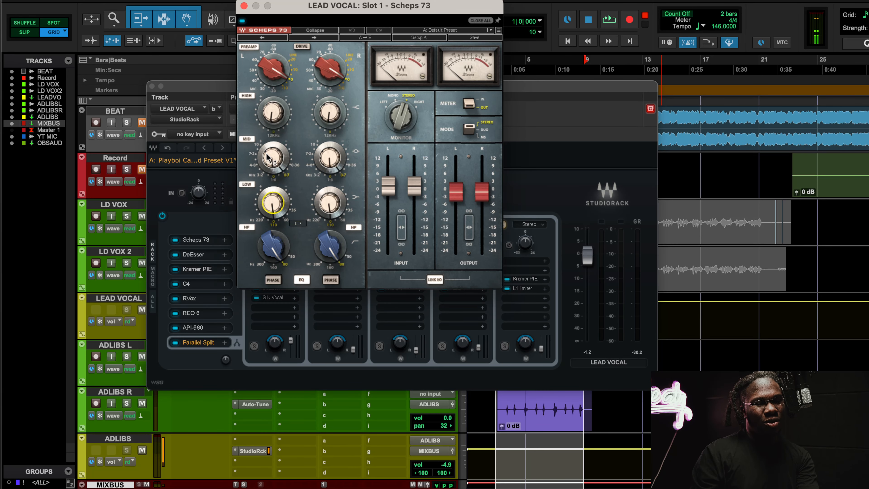
{"action": "left_click", "coordinate": [204, 300]}
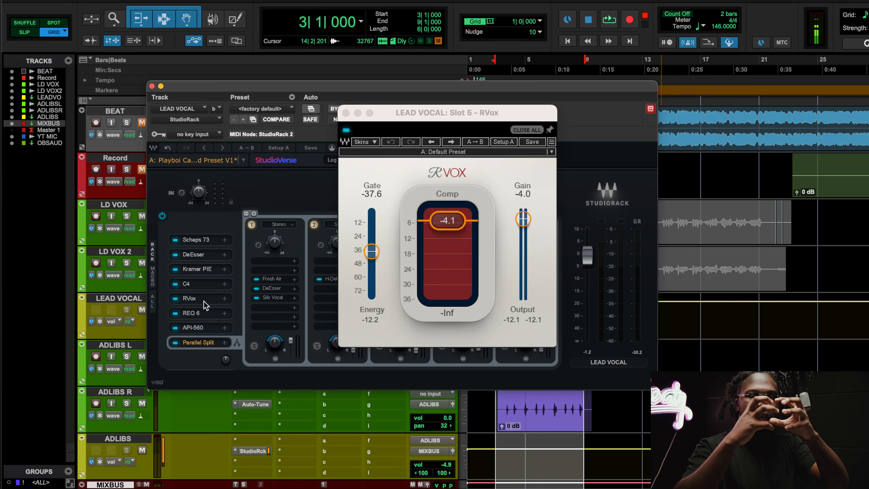
- Compare the looped vocals with RVox bypassed and enabled, finishing with the BEAT track unmuted
{"action": "key", "text": "space"}
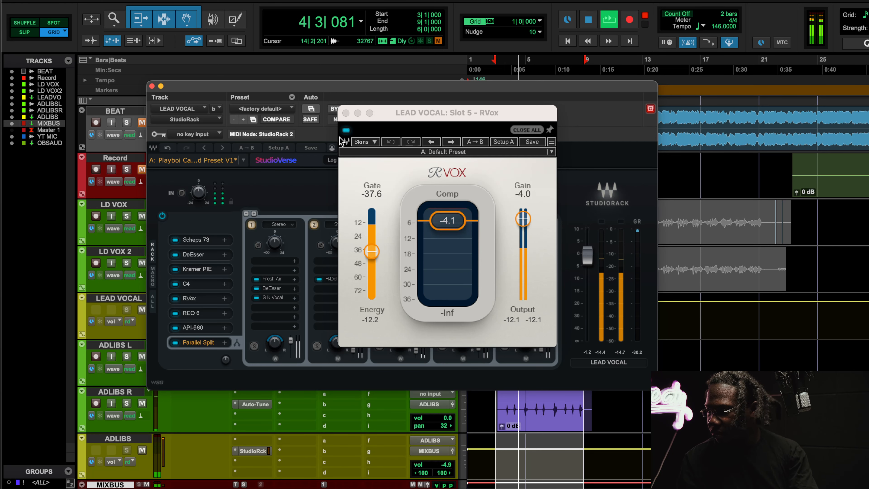
{"action": "left_click", "coordinate": [346, 130]}
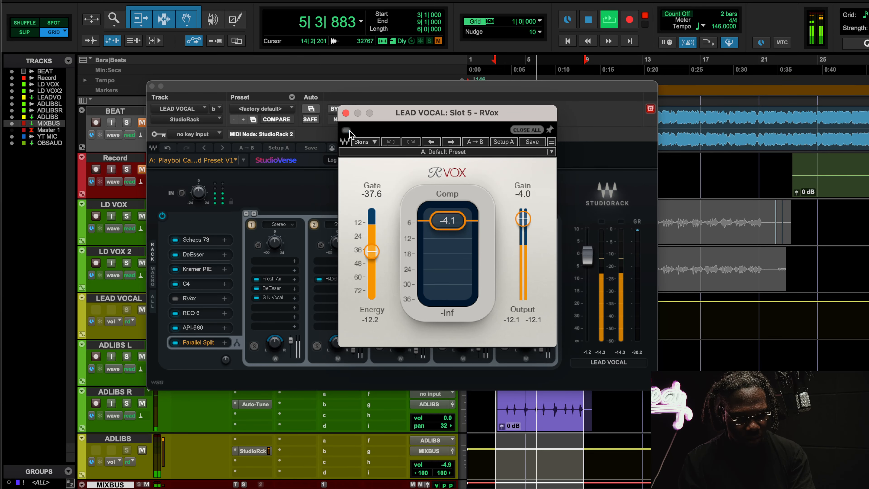
{"action": "left_click", "coordinate": [346, 130]}
{"action": "left_click", "coordinate": [346, 130]}
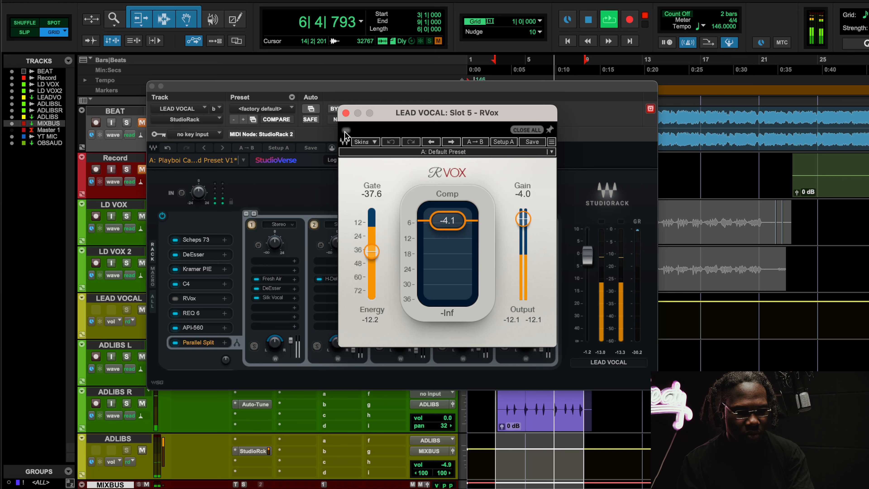
{"action": "left_click", "coordinate": [140, 123]}
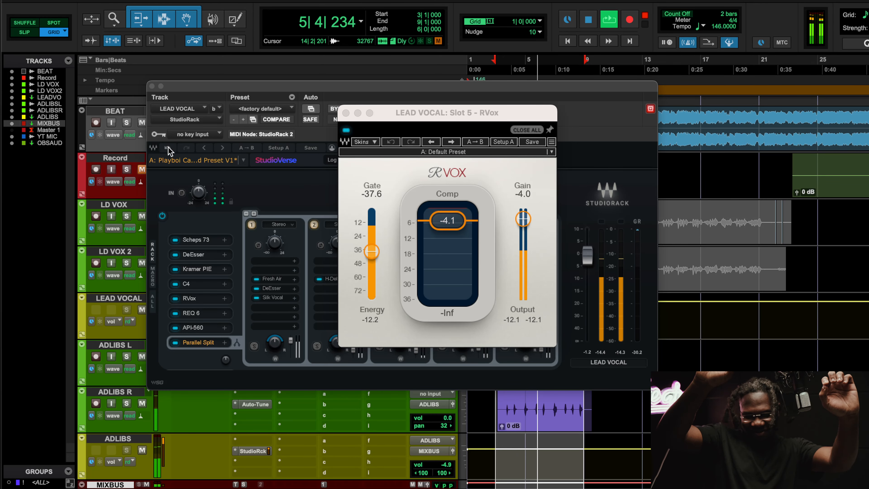
{"action": "key", "text": "space"}
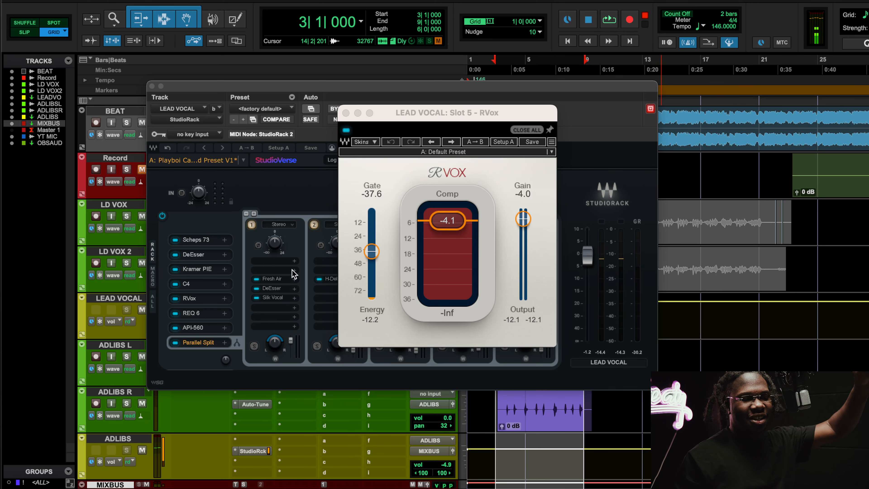
- Open REQ 6 from the rack, select band 1, and play the loop with the BEAT track muted
{"action": "left_click", "coordinate": [192, 313]}
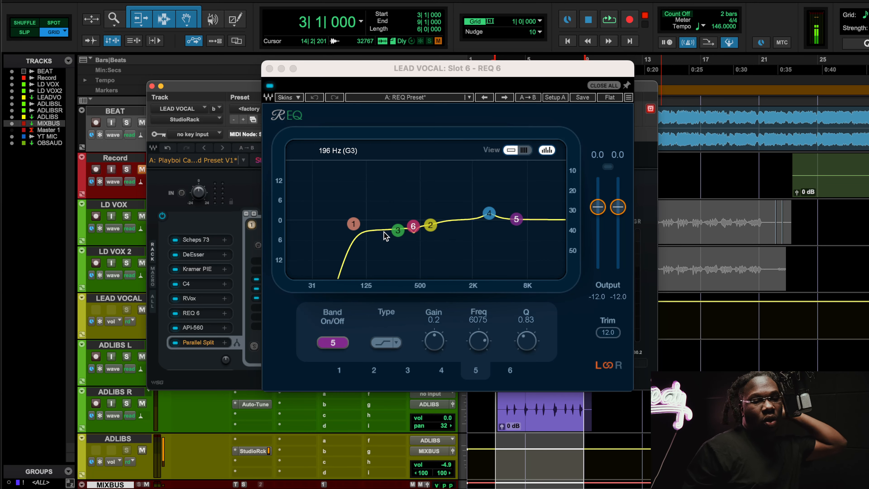
{"action": "left_click", "coordinate": [350, 225]}
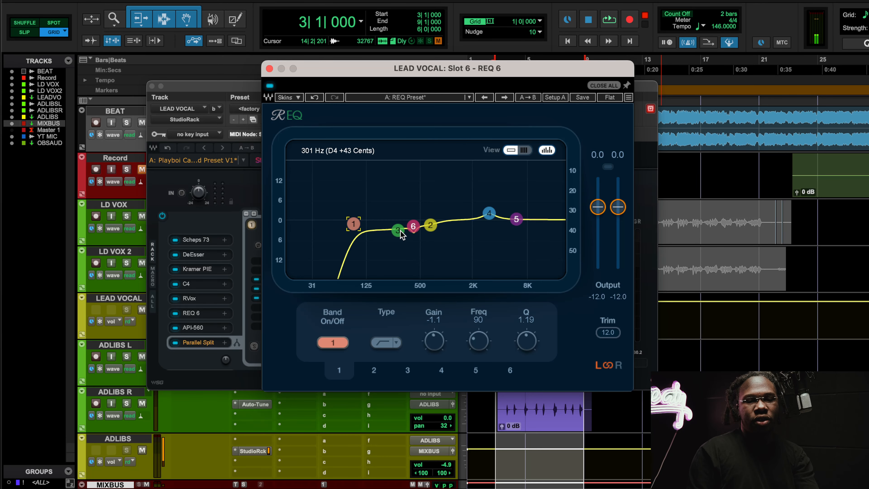
{"action": "key", "text": "space"}
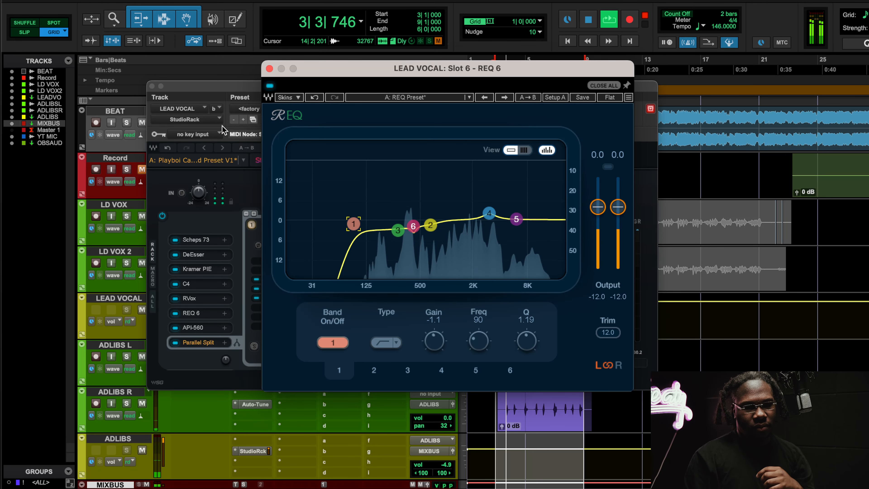
{"action": "left_click", "coordinate": [141, 122]}
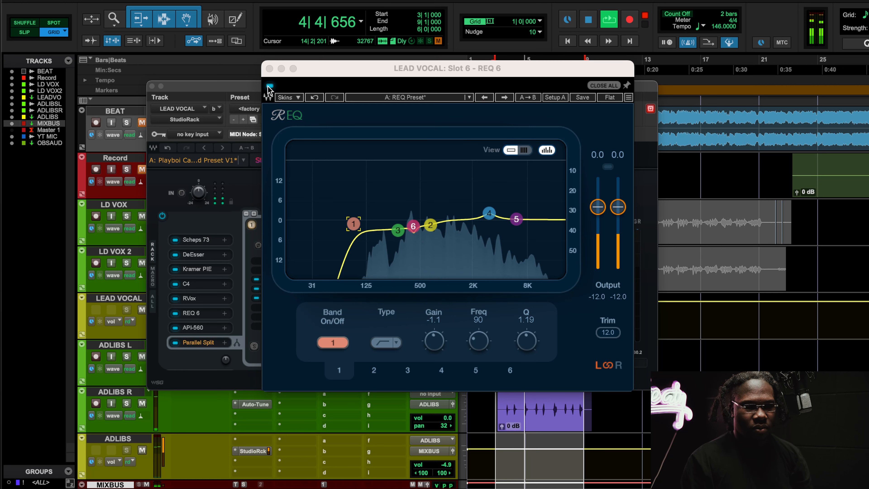
- Compare the looped vocals with REQ 6 bypassed and enabled
{"action": "left_click", "coordinate": [269, 86]}
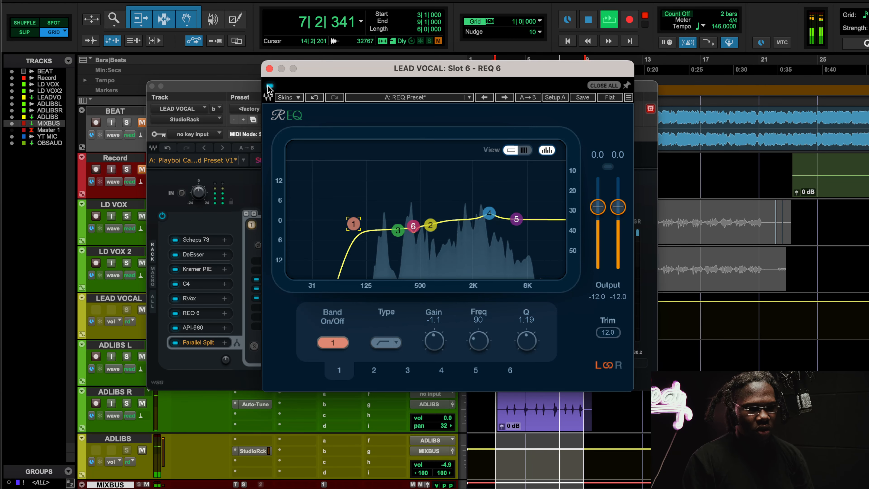
{"action": "left_click", "coordinate": [269, 86]}
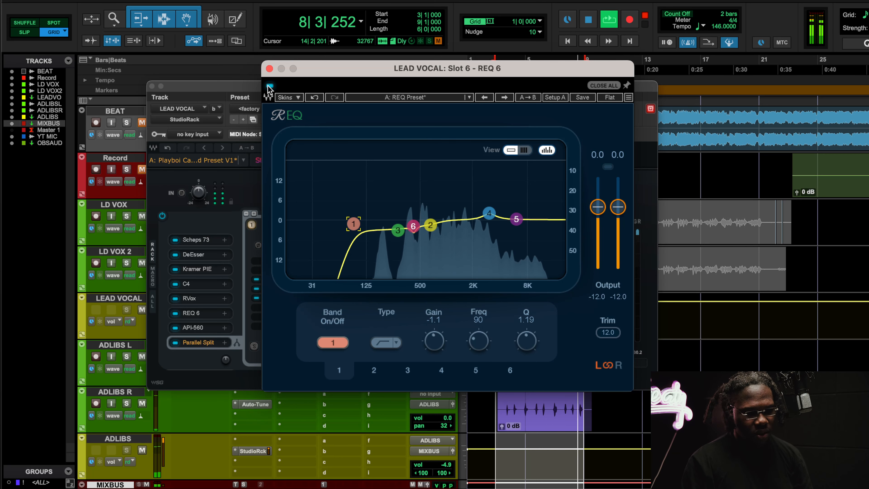
{"action": "left_click", "coordinate": [269, 86]}
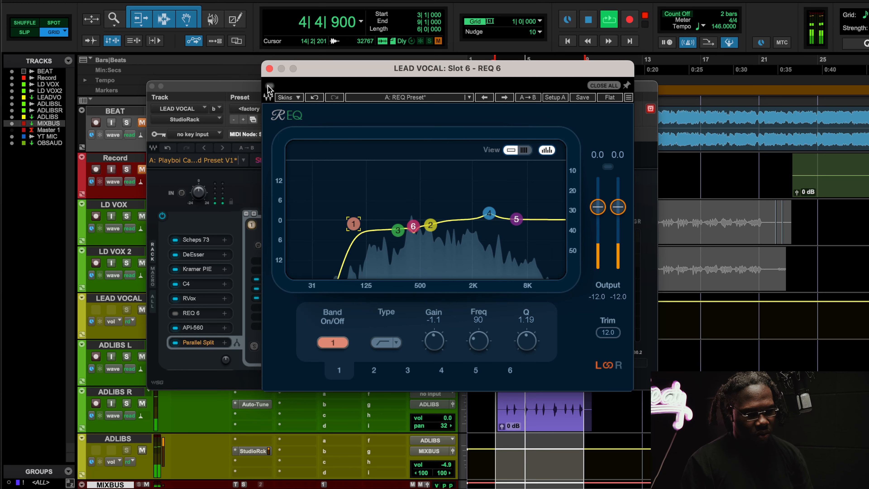
{"action": "left_click", "coordinate": [270, 86]}
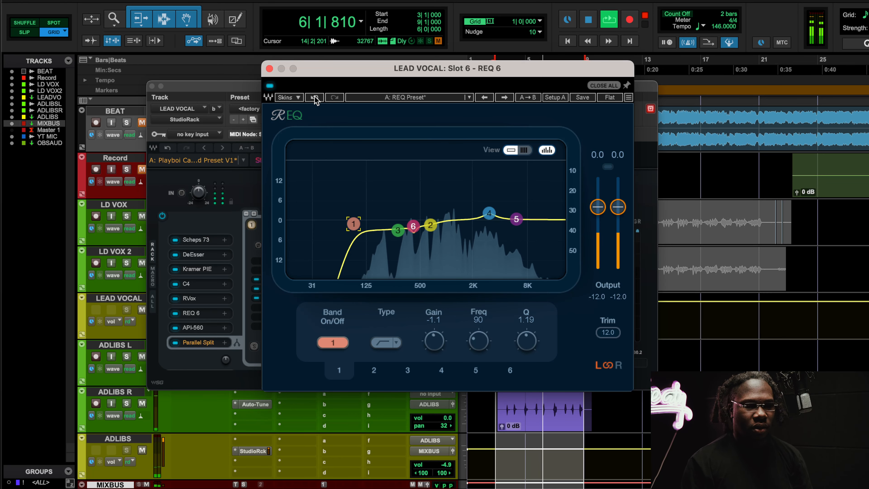
{"action": "key", "text": "space"}
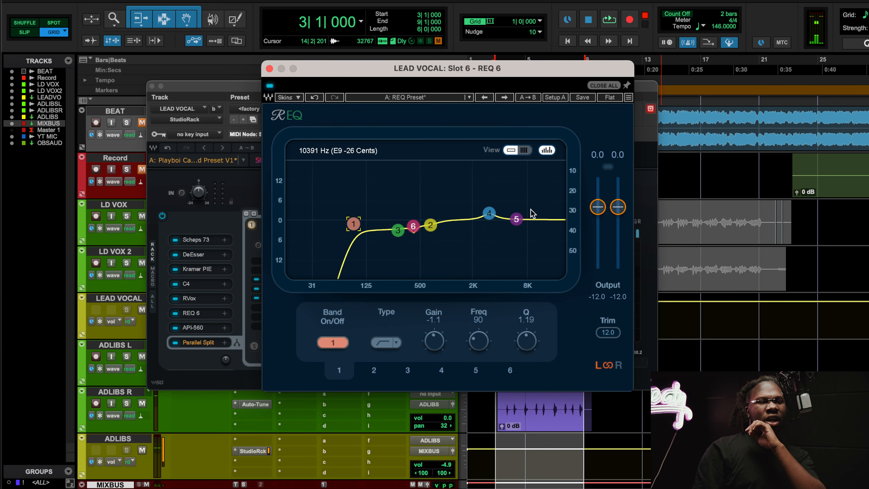
- Examine the settings of band 4 in REQ 6 and close the equalizer window
{"action": "left_click", "coordinate": [490, 214]}
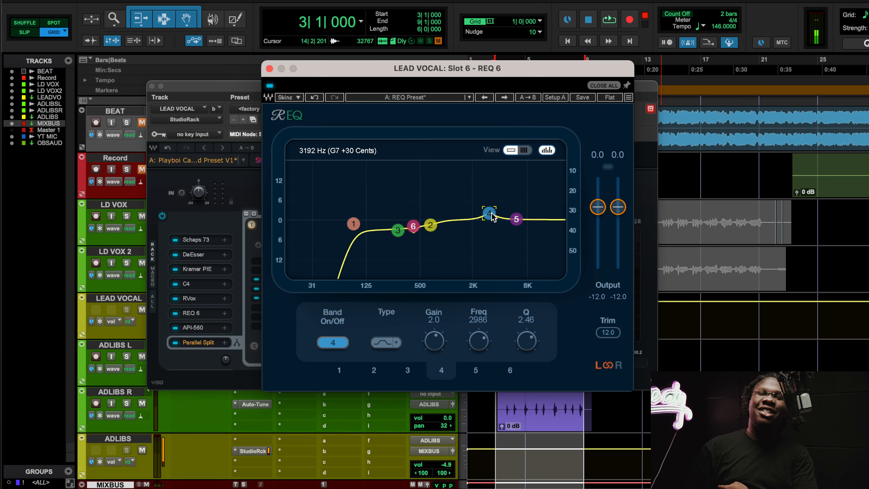
{"action": "left_click", "coordinate": [269, 69]}
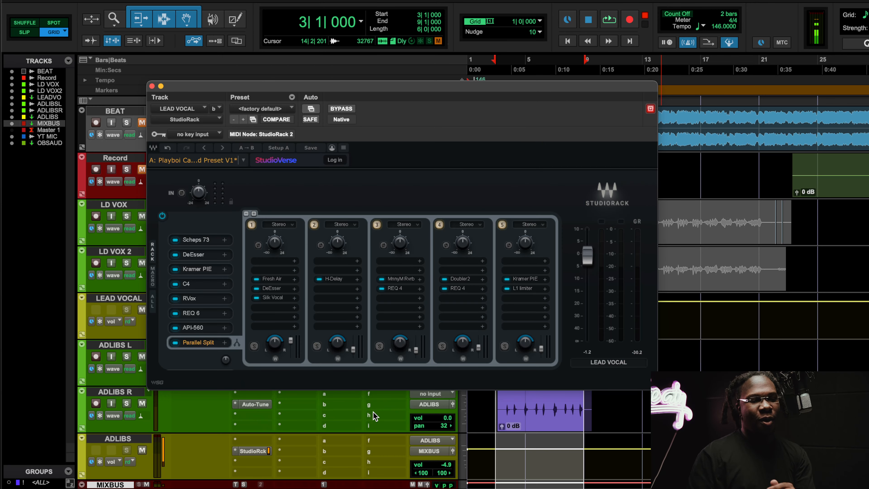
- Open API-560 from the LEAD VOCAL rack and examine the slider settings of its low and high bands
{"action": "left_click", "coordinate": [210, 328]}
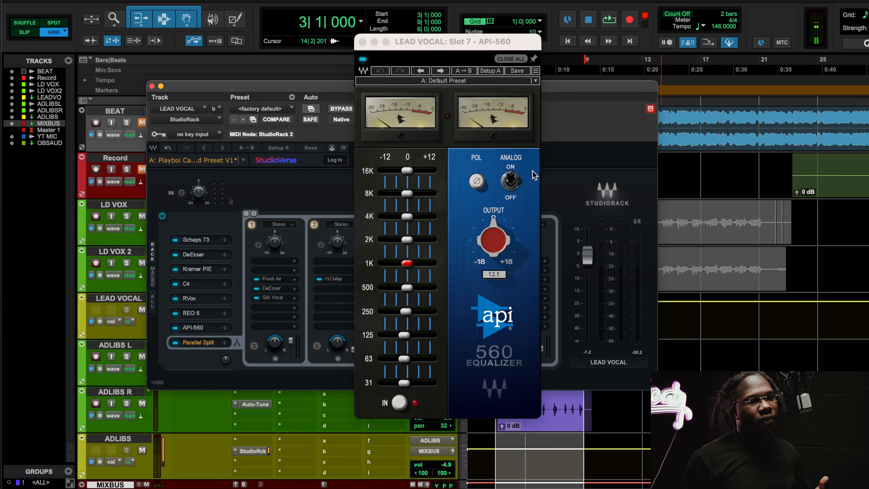
{"action": "left_click_drag", "start_coordinate": [442, 389], "coordinate": [395, 327]}
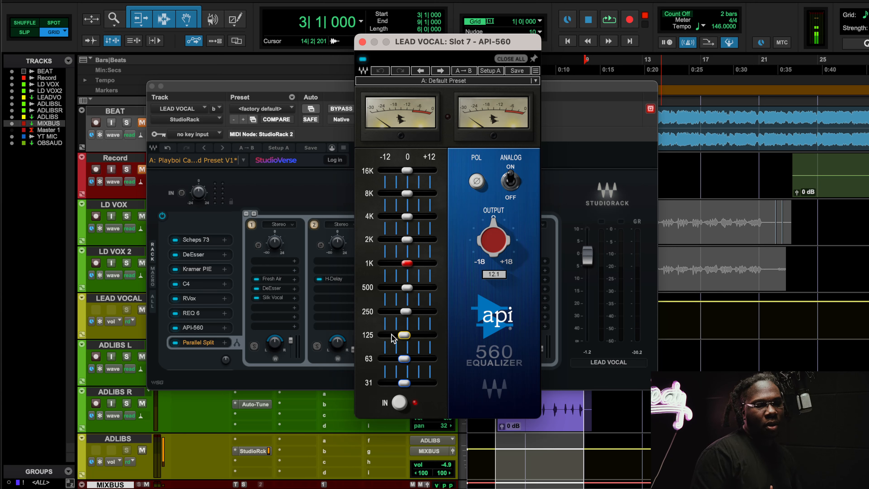
{"action": "left_click_drag", "start_coordinate": [444, 393], "coordinate": [401, 327]}
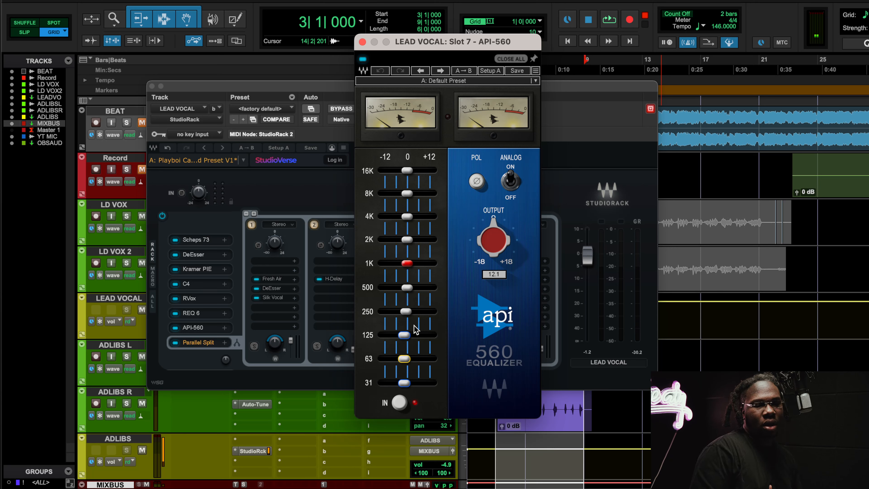
{"action": "left_click", "coordinate": [407, 194]}
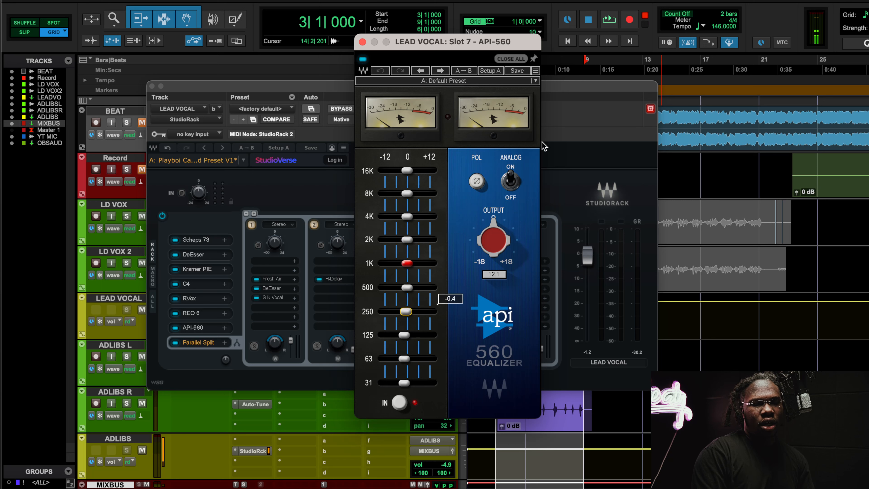
- Play the loop, compare the vocals with API-560 bypassed and enabled, and close its window with playback stopped
{"action": "key", "text": "space"}
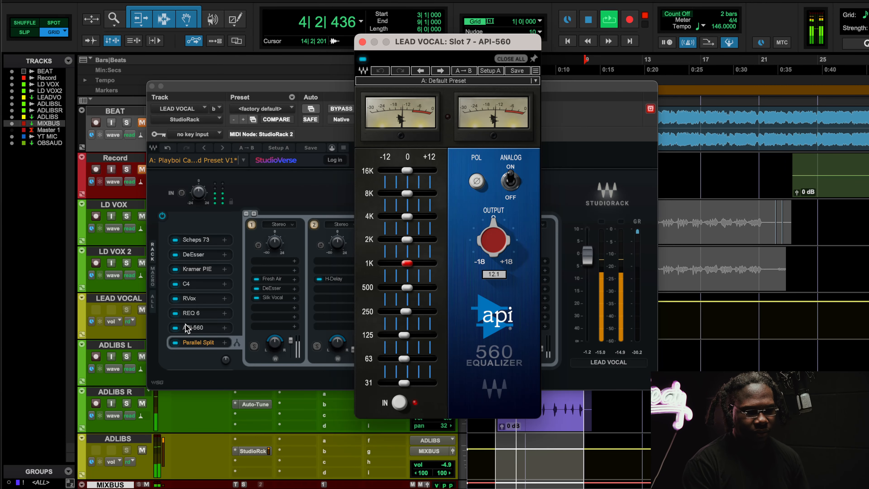
{"action": "left_click", "coordinate": [175, 327]}
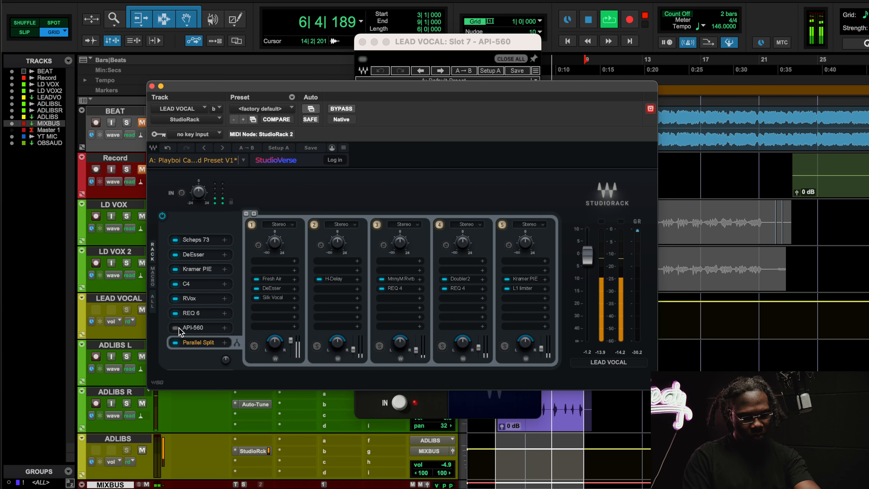
{"action": "left_click", "coordinate": [178, 327]}
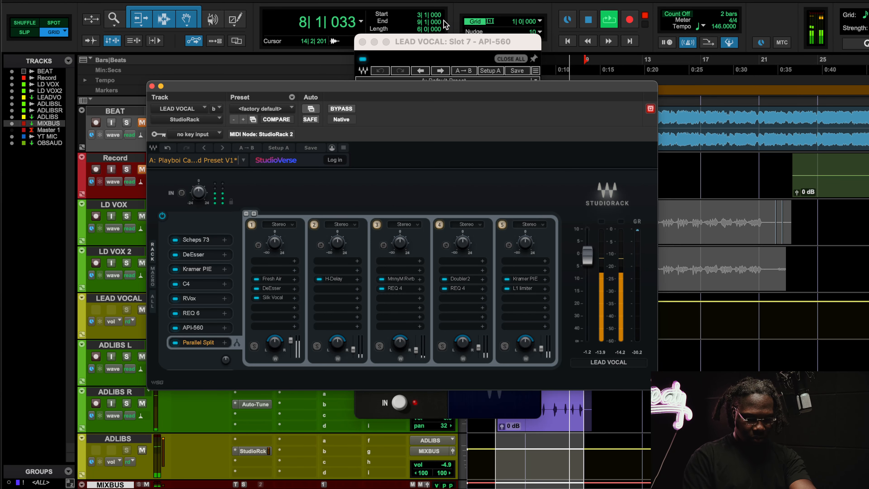
{"action": "left_click", "coordinate": [431, 46]}
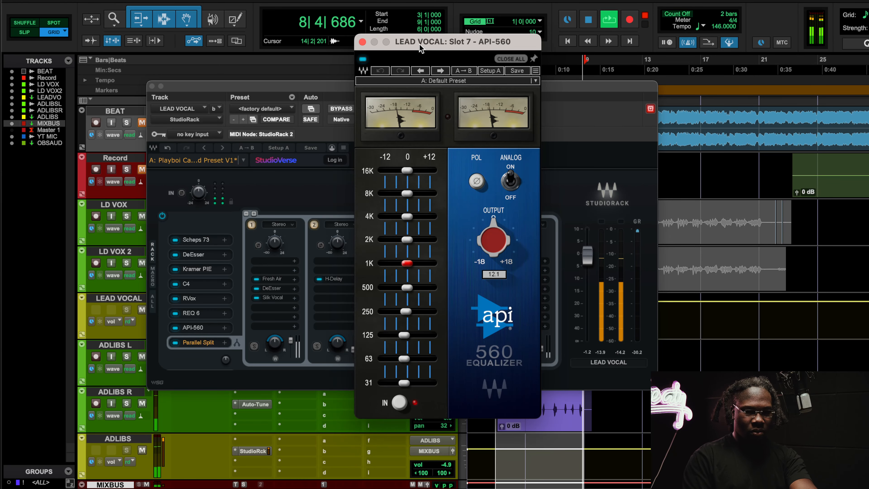
{"action": "left_click", "coordinate": [363, 59]}
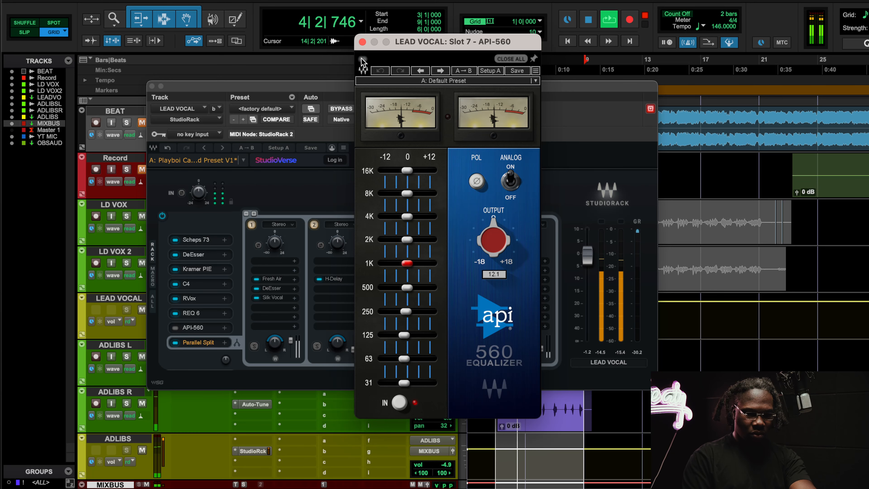
{"action": "left_click", "coordinate": [363, 59]}
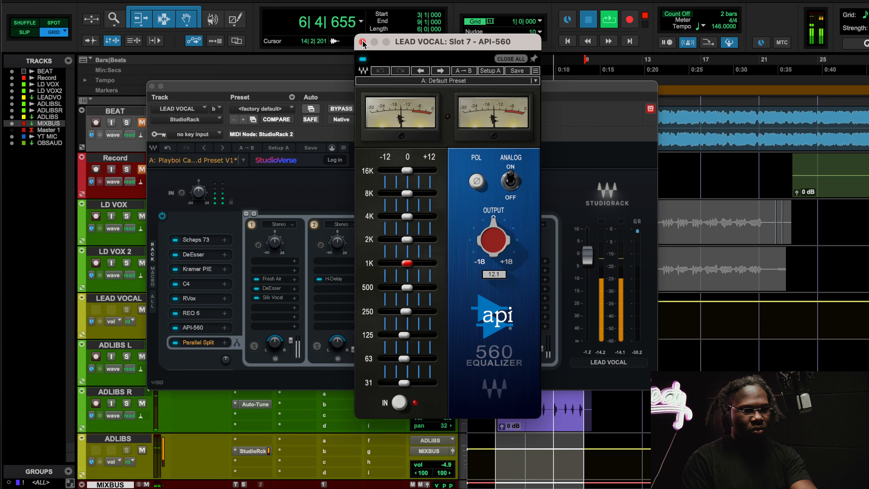
{"action": "key", "text": "space"}
{"action": "left_click", "coordinate": [363, 43]}
- Open Fresh Air from parallel chain 1 and compare the looped vocals with it bypassed and enabled
{"action": "left_click", "coordinate": [277, 279]}
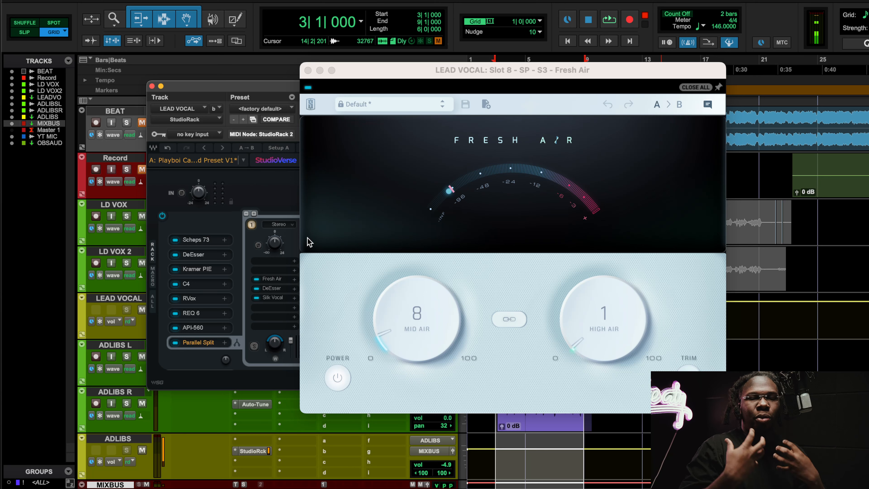
{"action": "key", "text": "space"}
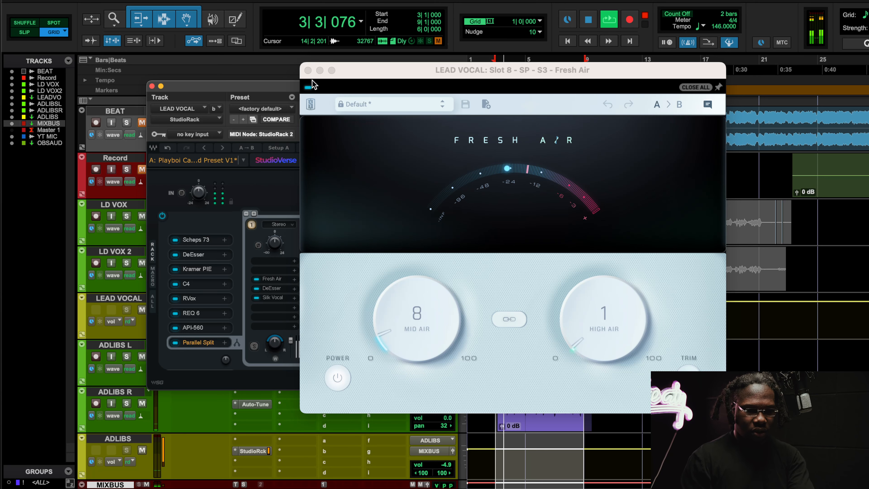
{"action": "left_click", "coordinate": [307, 88]}
{"action": "left_click", "coordinate": [308, 89]}
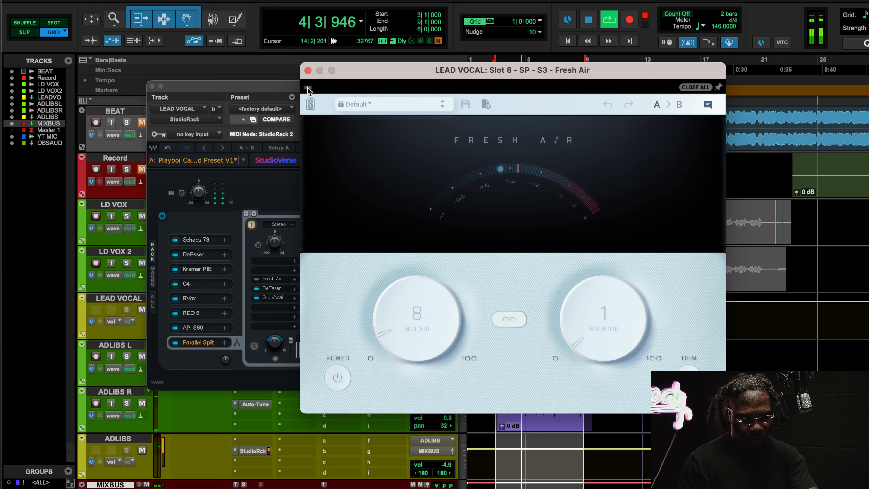
{"action": "left_click", "coordinate": [308, 89]}
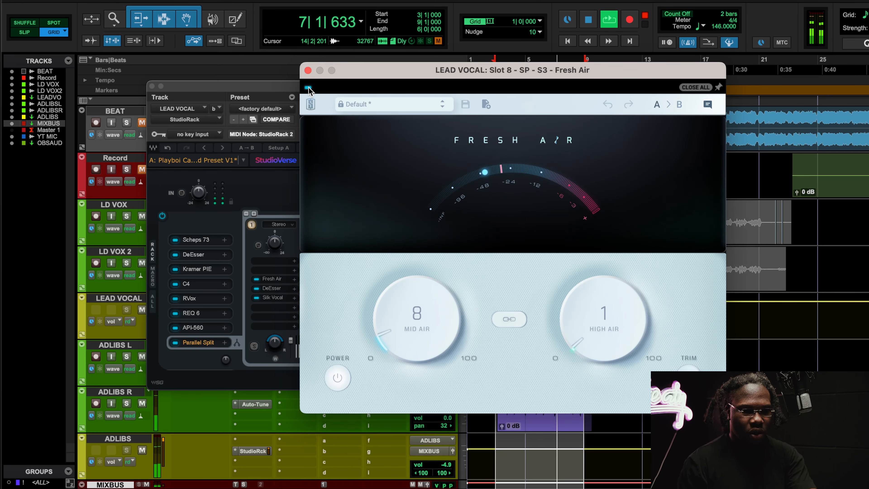
{"action": "left_click", "coordinate": [309, 89]}
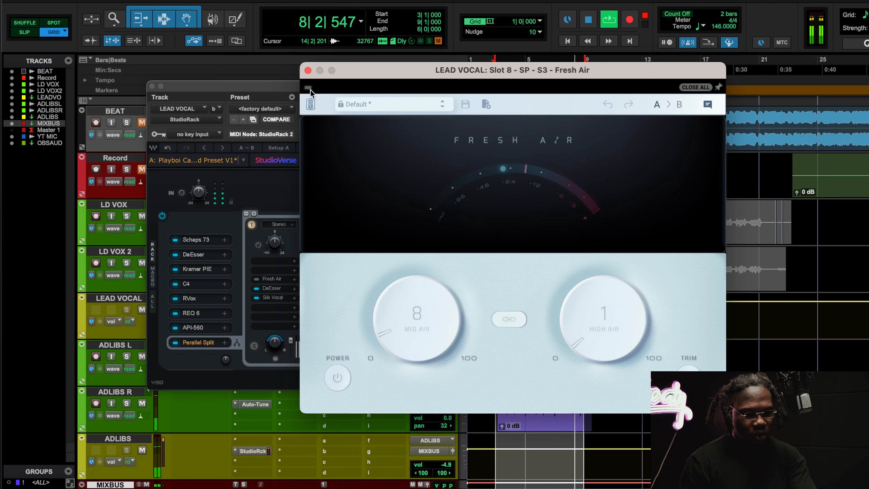
{"action": "left_click", "coordinate": [308, 88]}
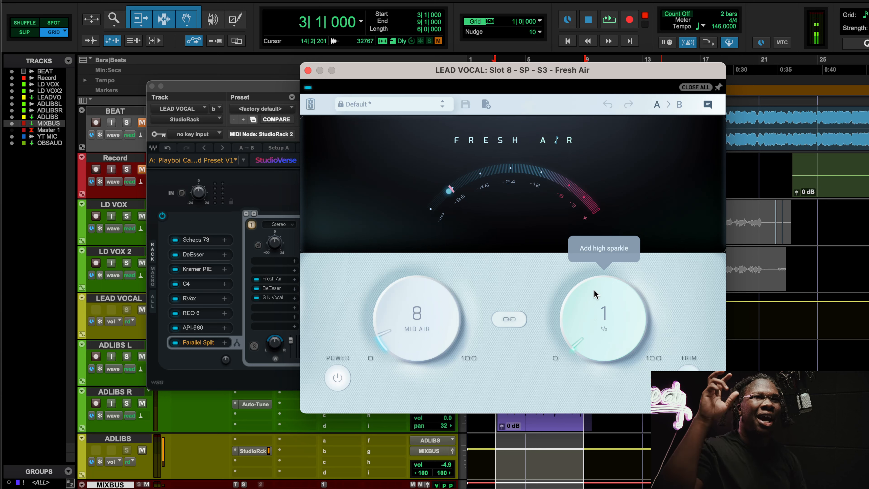
- Examine the Mid Air amount in Fresh Air, and open the chain's DeEsser and Silk Vocal to view their settings
{"action": "double_click", "coordinate": [417, 319]}
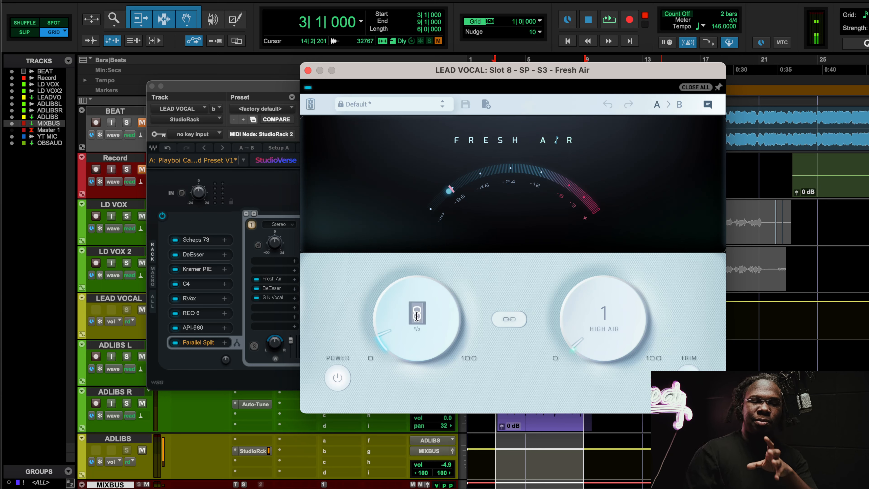
{"action": "left_click", "coordinate": [453, 304]}
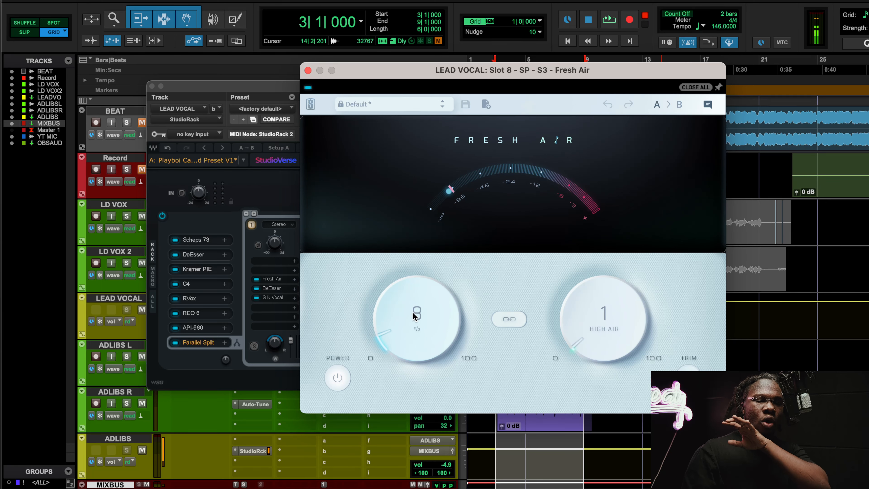
{"action": "left_click", "coordinate": [271, 288]}
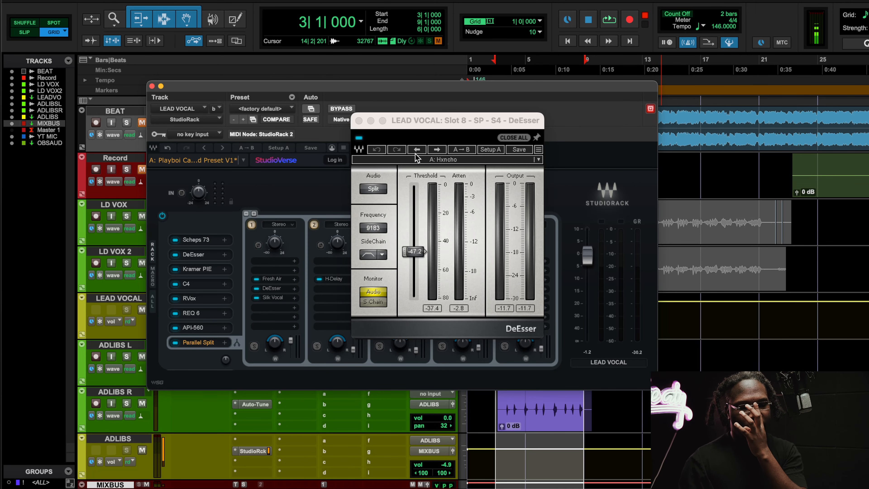
{"action": "left_click", "coordinate": [272, 297]}
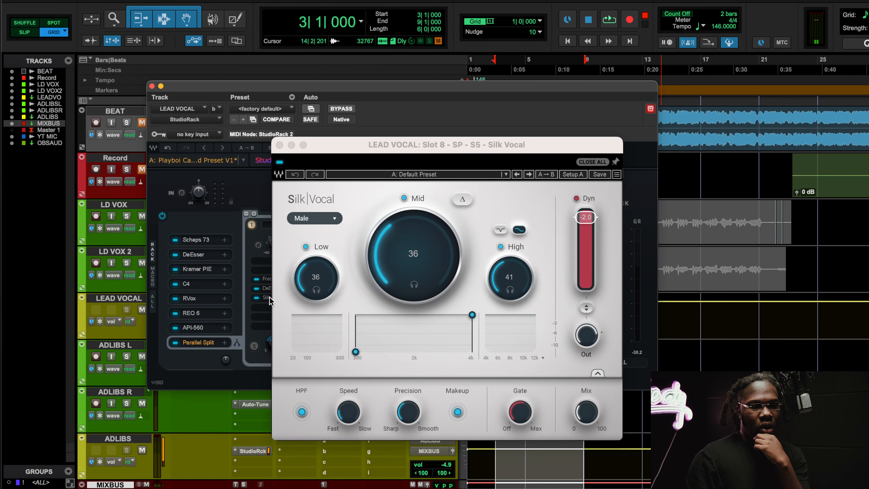
- Reposition the Silk Vocal window and examine its Dyn setting and frequency controls
{"action": "left_click_drag", "start_coordinate": [427, 145], "coordinate": [287, 72]}
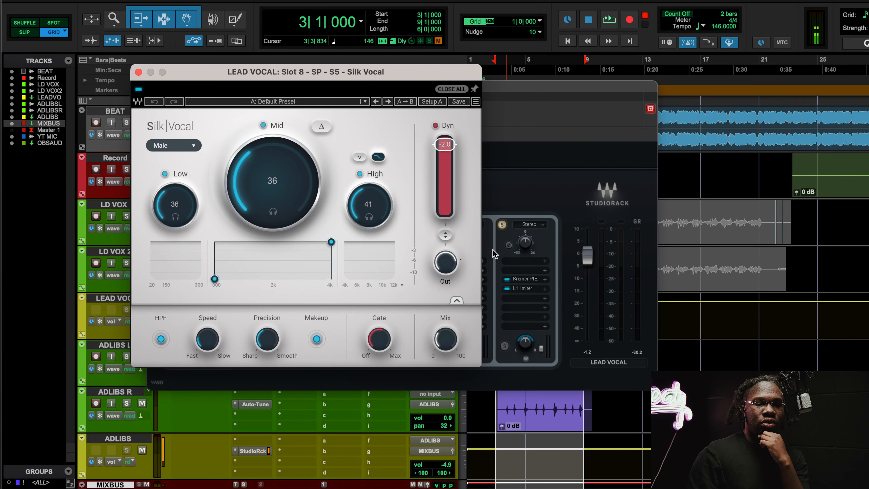
{"action": "left_click_drag", "start_coordinate": [352, 76], "coordinate": [459, 107]}
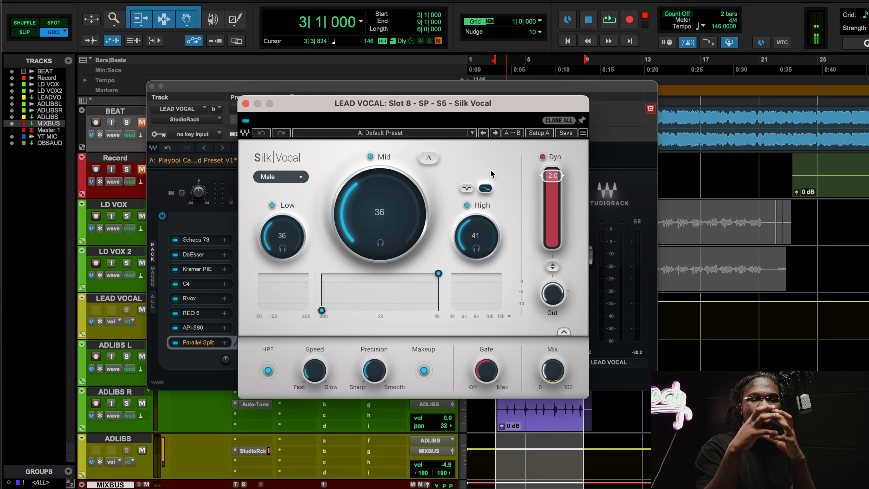
{"action": "left_click", "coordinate": [546, 176]}
{"action": "left_click", "coordinate": [577, 160]}
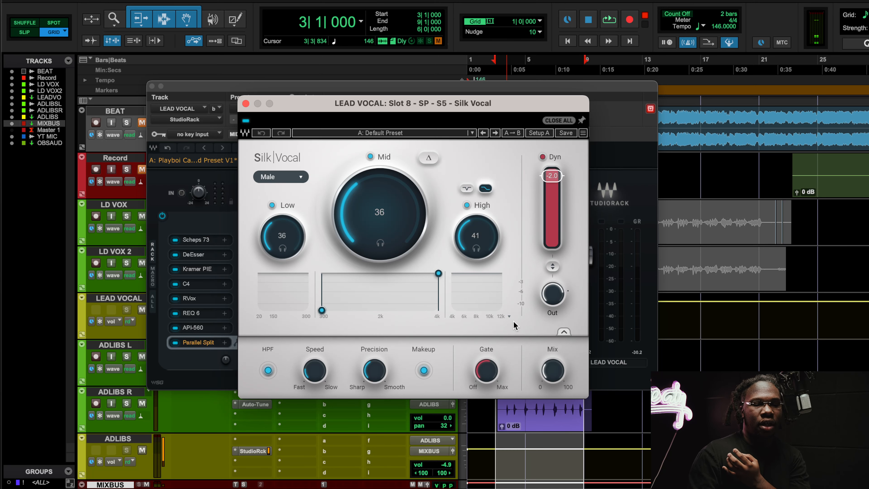
- Compare the looped vocals with Silk Vocal bypassed and enabled, and stop playback
{"action": "key", "text": "space"}
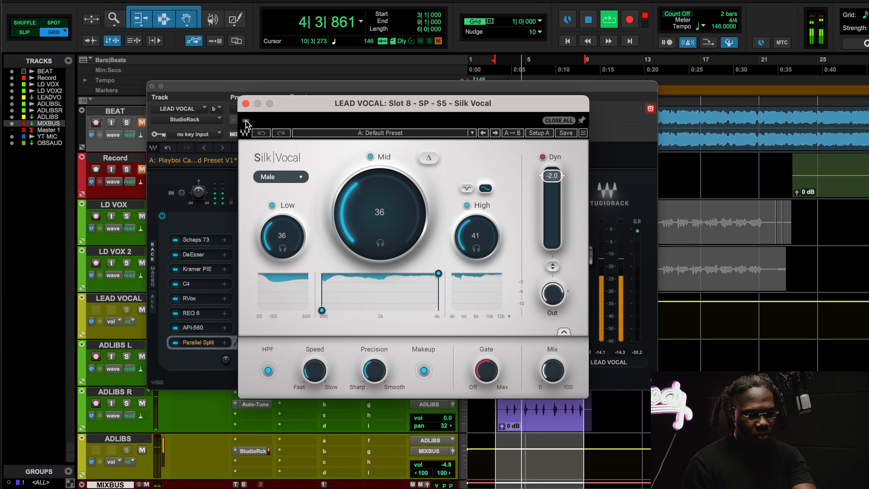
{"action": "left_click", "coordinate": [142, 122]}
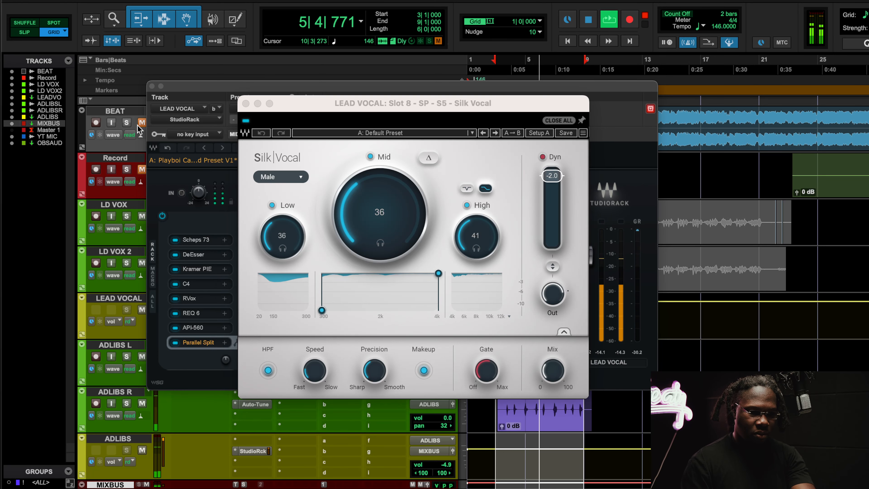
{"action": "left_click", "coordinate": [154, 119]}
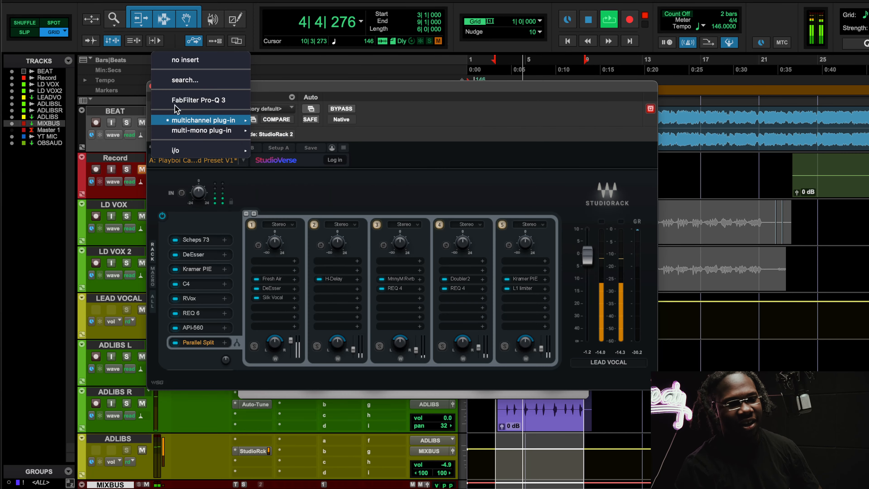
{"action": "left_click", "coordinate": [590, 22]}
{"action": "left_click", "coordinate": [589, 21]}
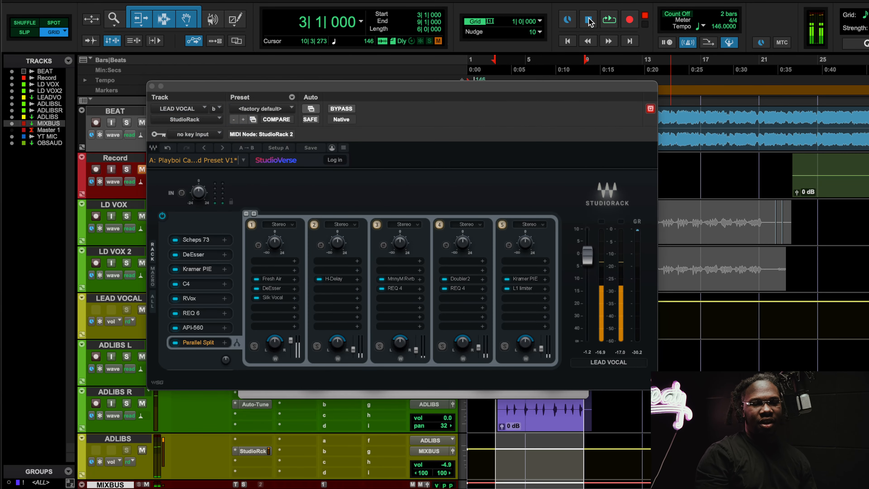
- View H-Delay in parallel chain 2, audition the loop with that chain's fader raised, and undo the fader change
{"action": "left_click", "coordinate": [337, 279]}
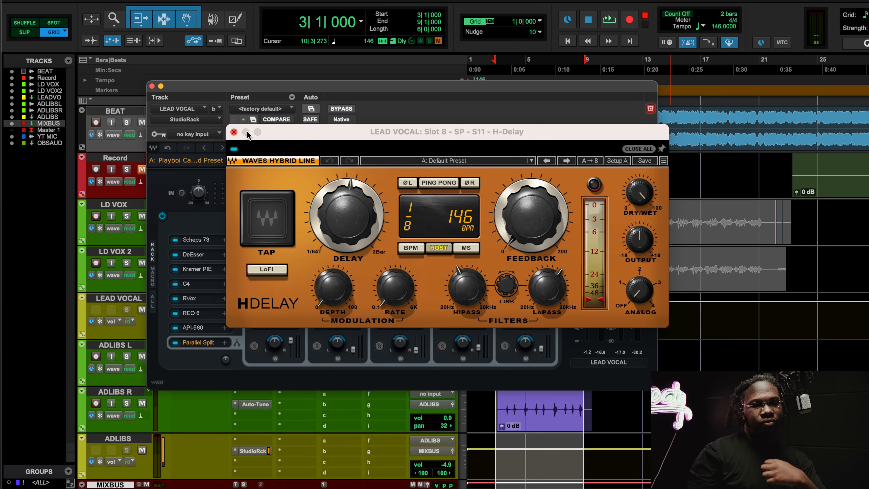
{"action": "left_click", "coordinate": [141, 123]}
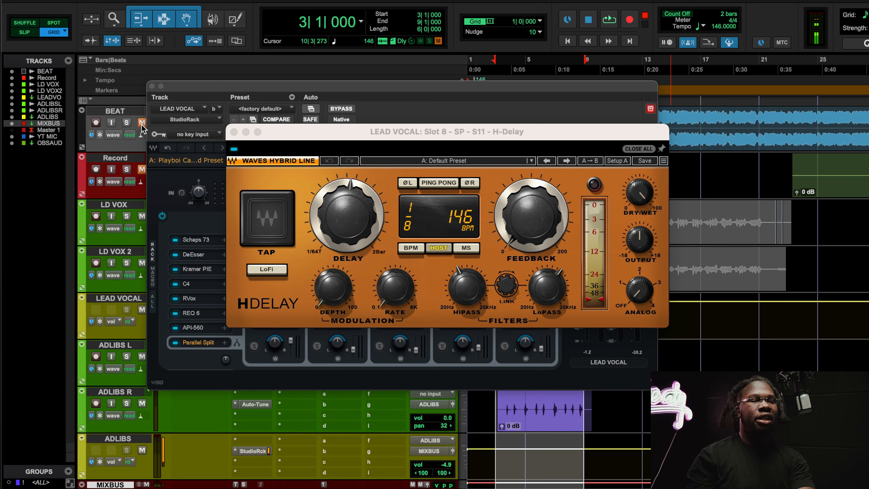
{"action": "left_click", "coordinate": [400, 110]}
{"action": "left_click_drag", "start_coordinate": [353, 349], "coordinate": [353, 339]}
{"action": "key", "text": "space"}
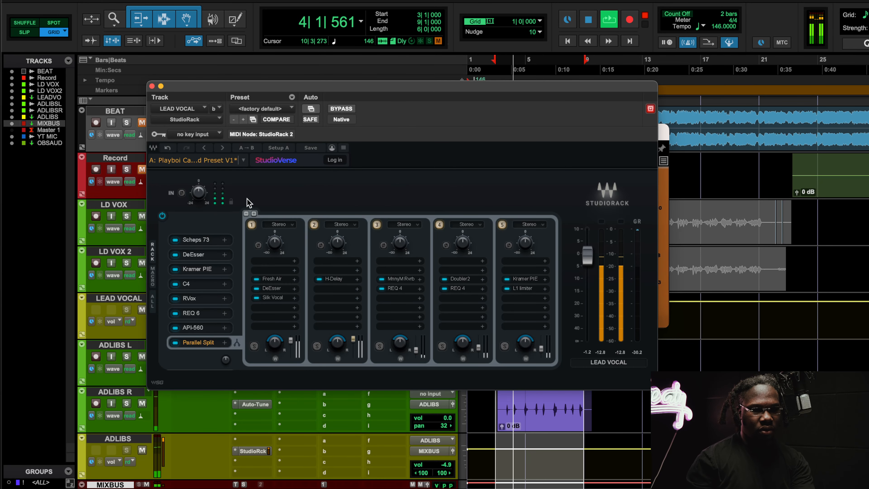
{"action": "left_click", "coordinate": [167, 148]}
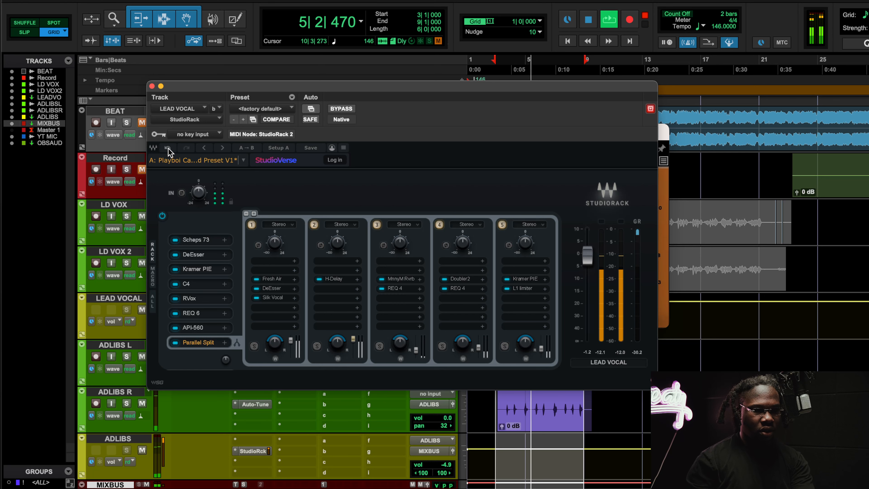
{"action": "key", "text": "space"}
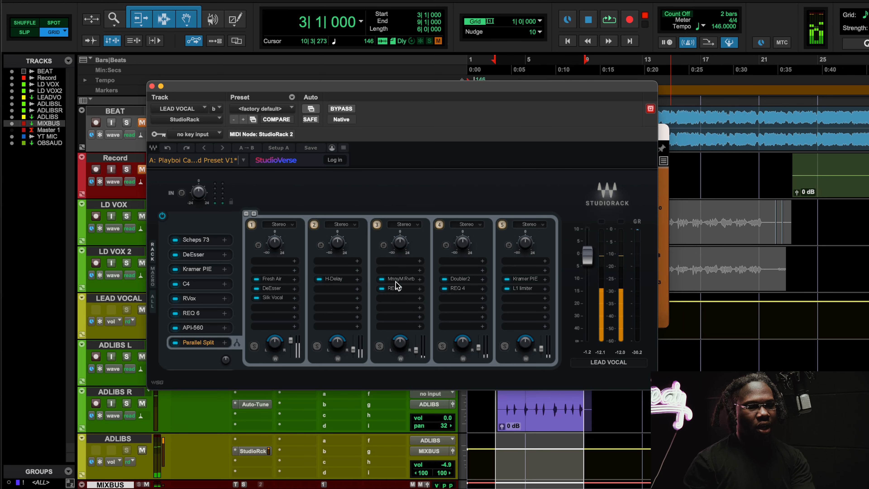
- Open the Manny Marroquin Reverb from parallel chain 3 and examine its reverb type, size and distortion settings
{"action": "left_click", "coordinate": [398, 278]}
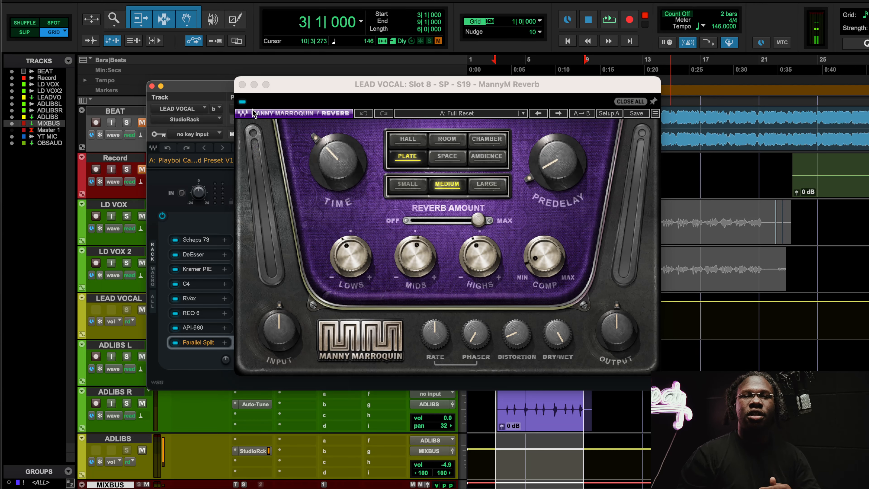
{"action": "left_click", "coordinate": [243, 101]}
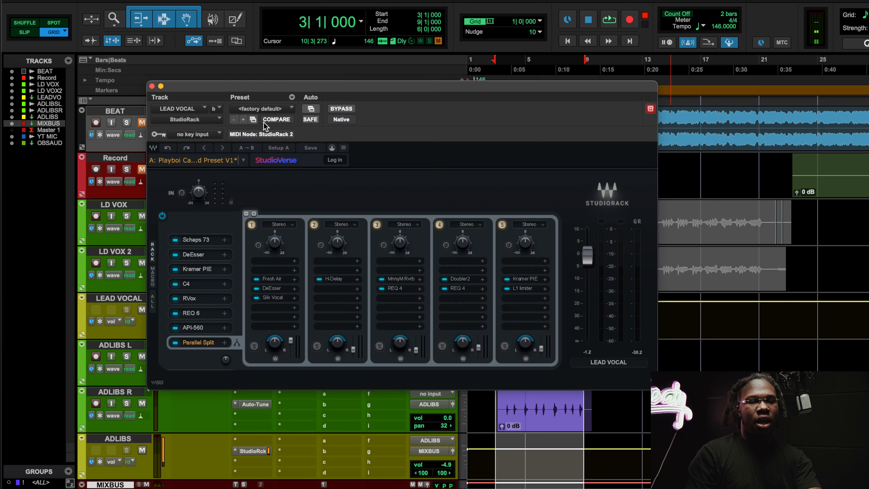
{"action": "left_click", "coordinate": [398, 279]}
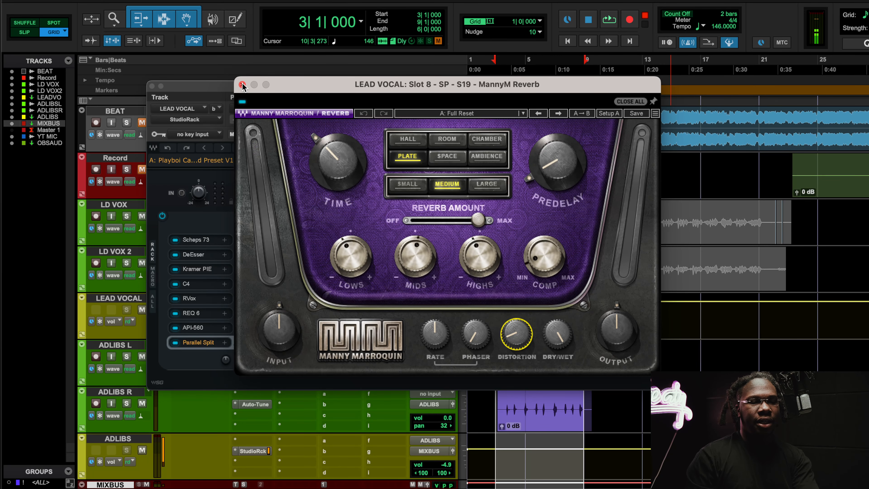
- Close the Manny Marroquin Reverb, audition the loop with parallel chain 3's fader raised, undo the fader change and stop playback
{"action": "left_click", "coordinate": [242, 85]}
{"action": "key", "text": "space"}
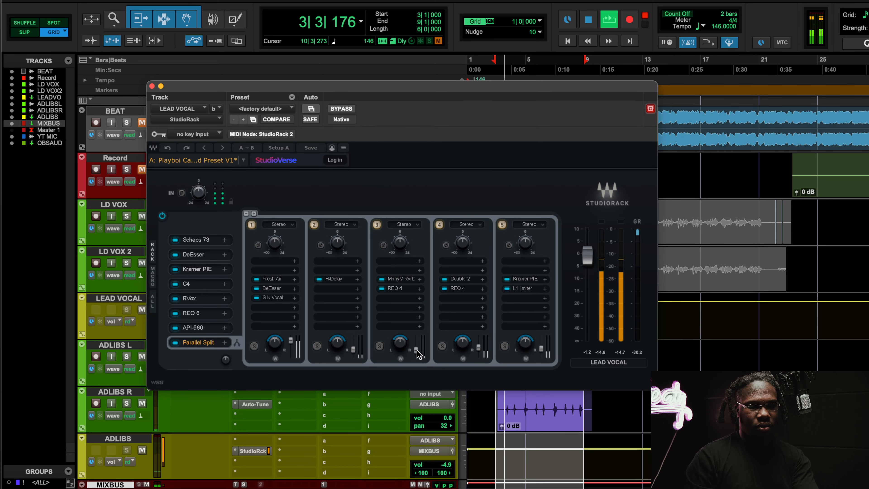
{"action": "left_click_drag", "start_coordinate": [416, 350], "coordinate": [415, 339]}
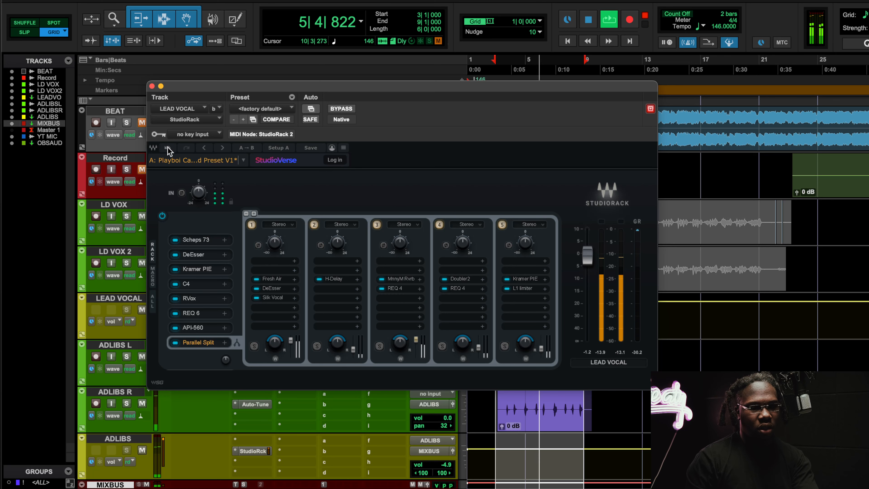
{"action": "key", "text": "space"}
- Examine the Doubler2 voice settings and the REQ 4 curve in parallel chain 4, and close both plugins
{"action": "left_click", "coordinate": [465, 278]}
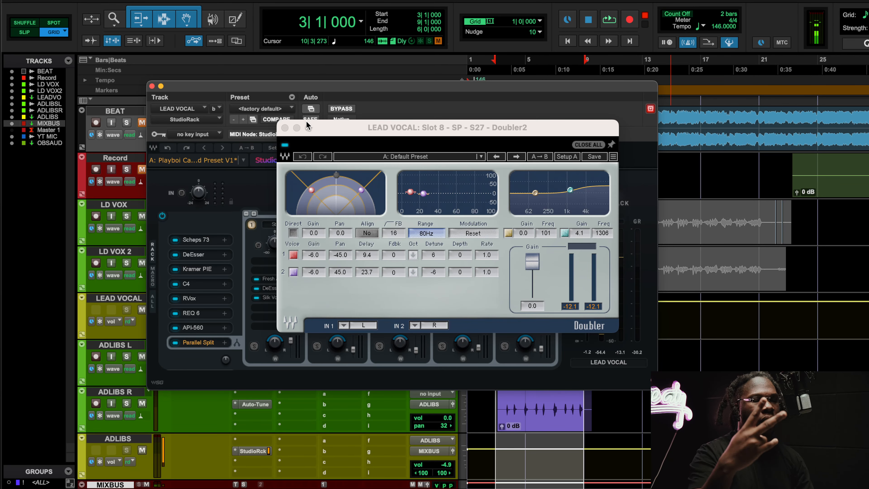
{"action": "left_click", "coordinate": [286, 127]}
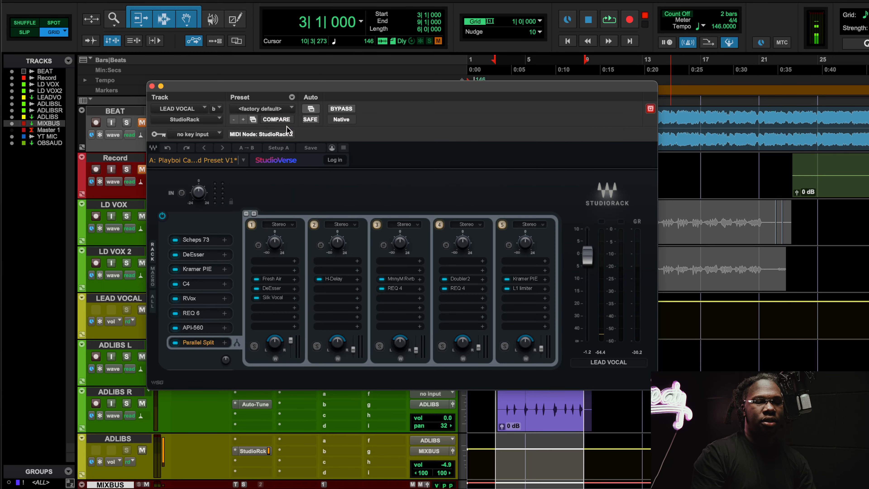
{"action": "left_click", "coordinate": [458, 288]}
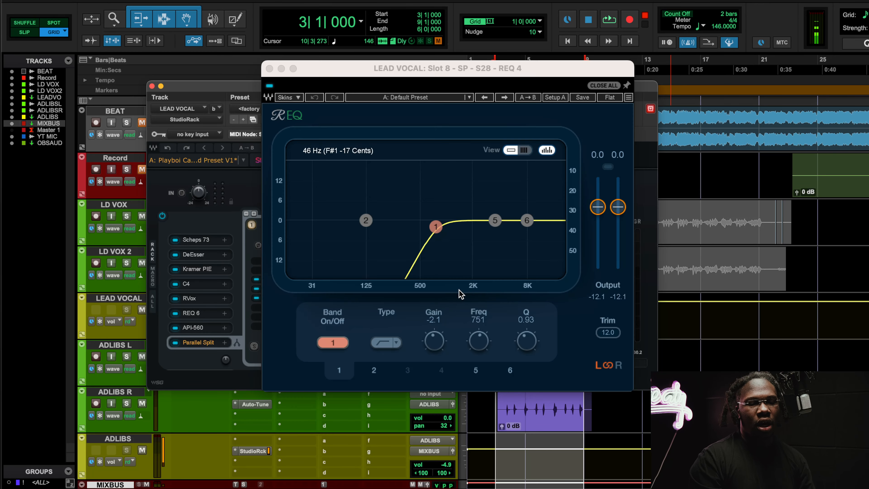
{"action": "left_click", "coordinate": [269, 69]}
- Audition the loop with parallel chain 4's fader raised, undo the fader change and stop playback
{"action": "key", "text": "space"}
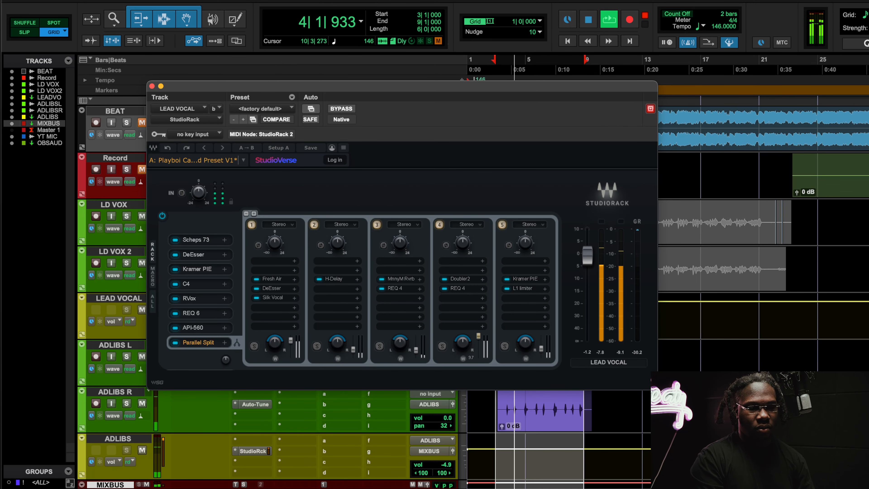
{"action": "left_click", "coordinate": [168, 147]}
{"action": "key", "text": "space"}
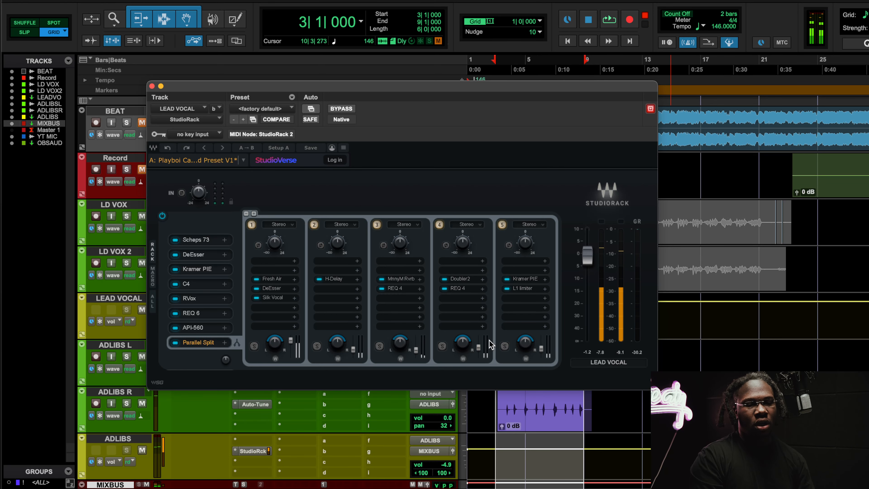
- Examine the Kramer PIE compressor and the L1 Limiter in parallel chain 5
{"action": "left_click", "coordinate": [525, 278]}
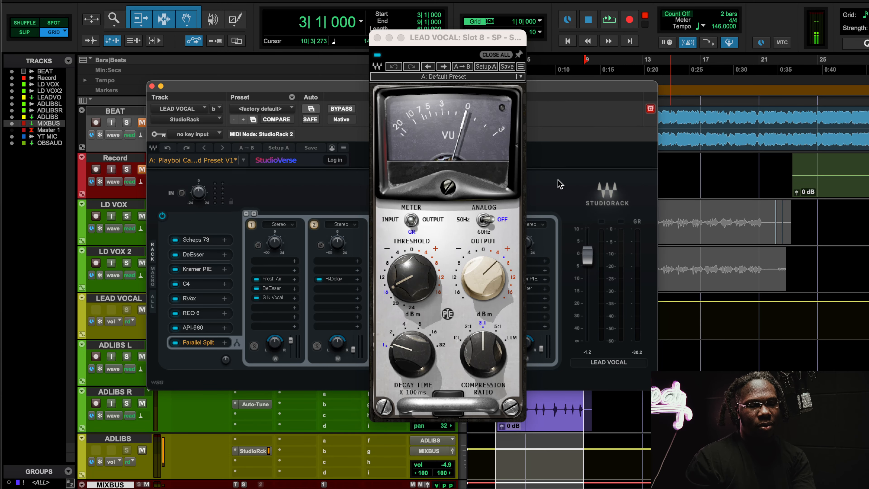
{"action": "left_click", "coordinate": [561, 238]}
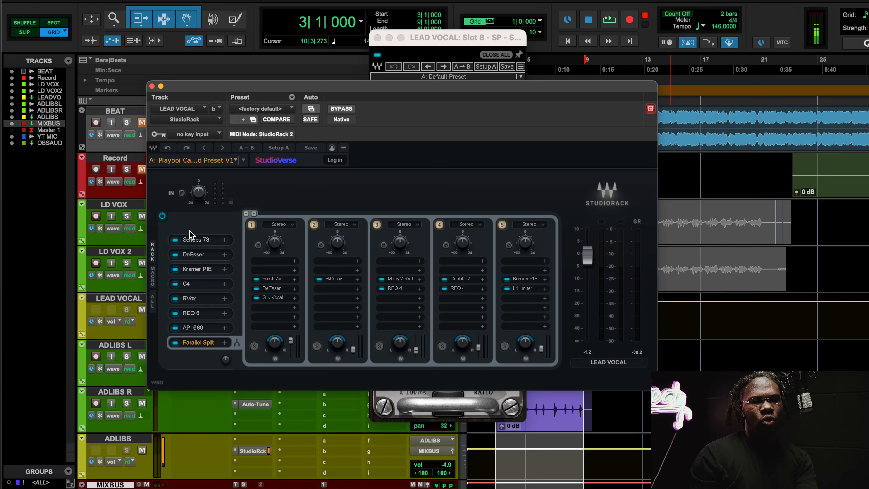
{"action": "left_click", "coordinate": [203, 240]}
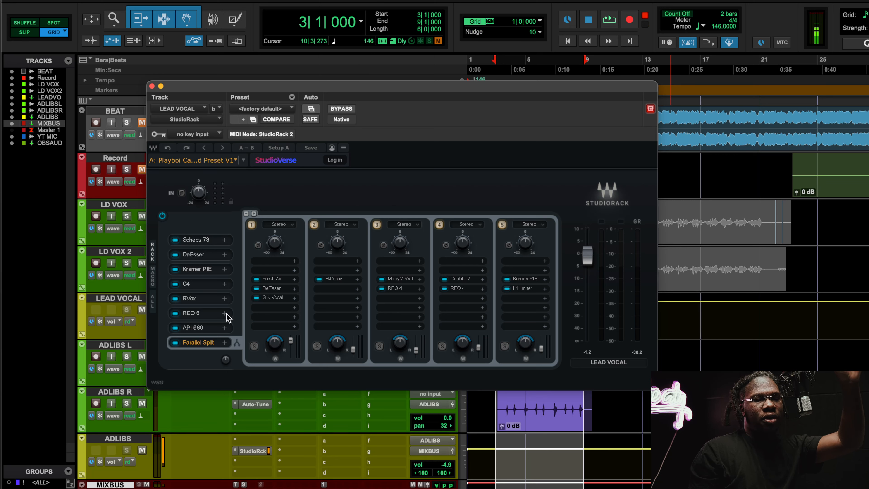
{"action": "left_click", "coordinate": [525, 279]}
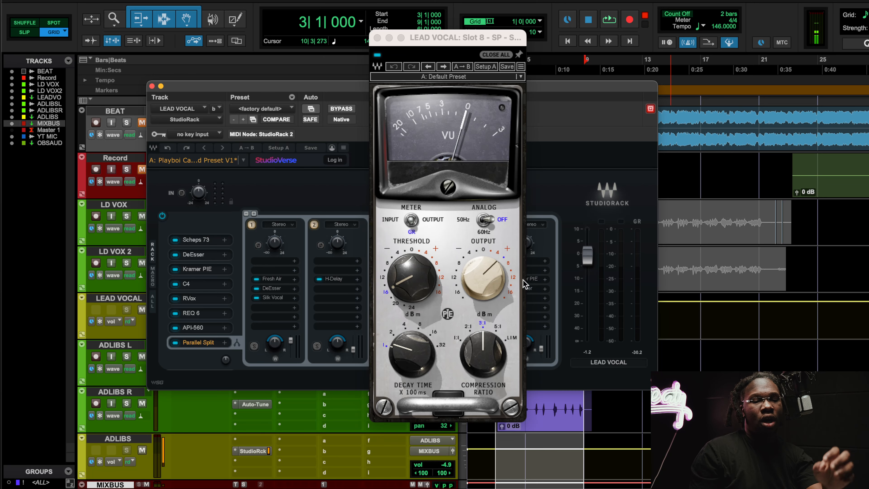
{"action": "left_click", "coordinate": [376, 37]}
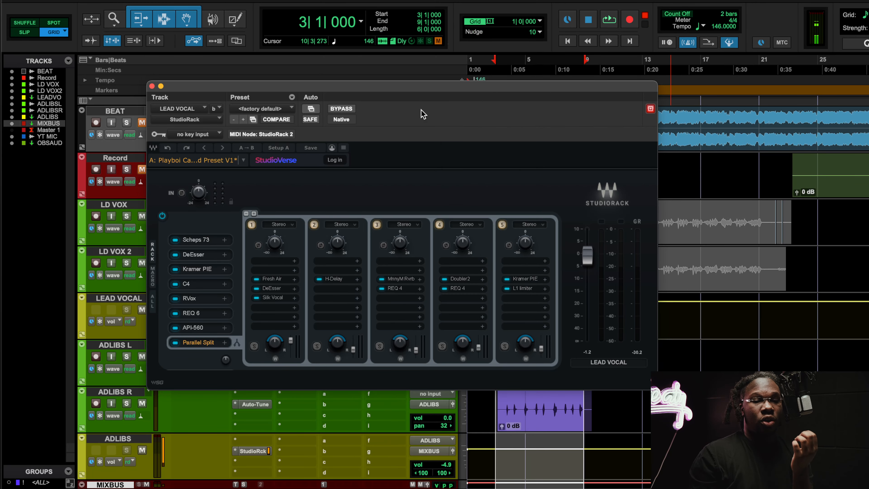
{"action": "left_click", "coordinate": [523, 290]}
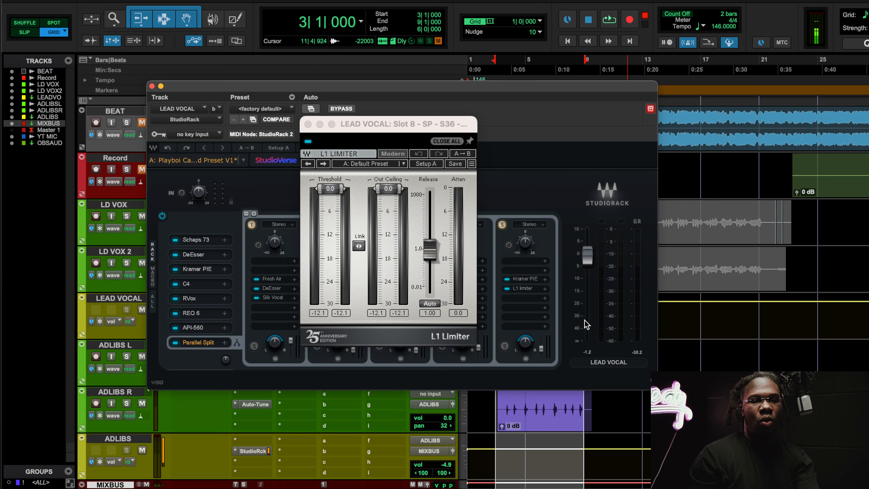
- Play the loop, compare the vocals with parallel chain 5 switched off and on, and view its Kramer PIE
{"action": "key", "text": "space"}
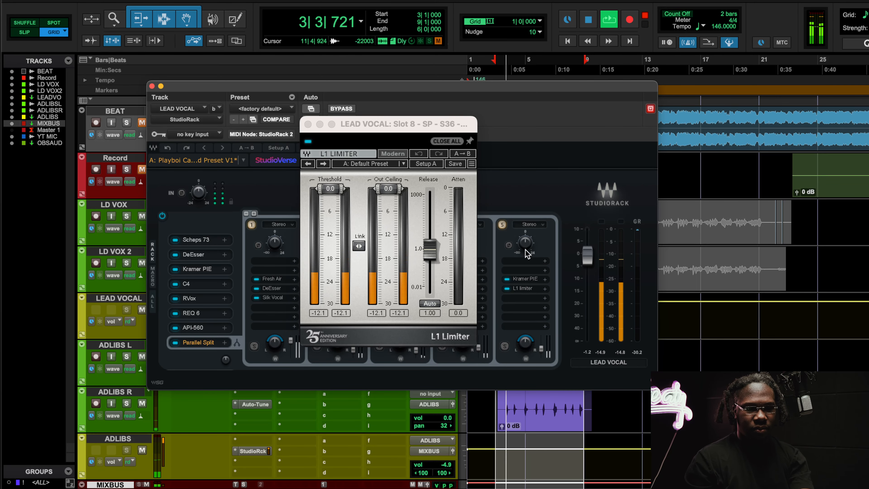
{"action": "left_click", "coordinate": [502, 224]}
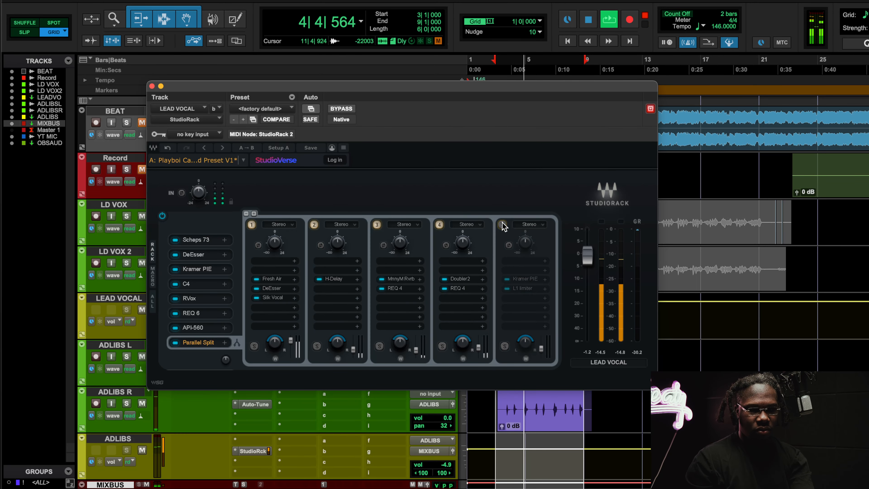
{"action": "left_click", "coordinate": [502, 225]}
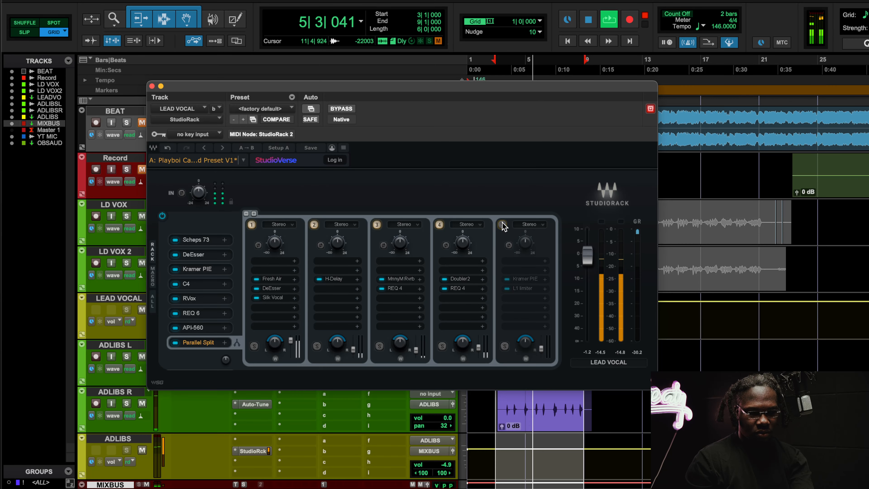
{"action": "left_click", "coordinate": [528, 278]}
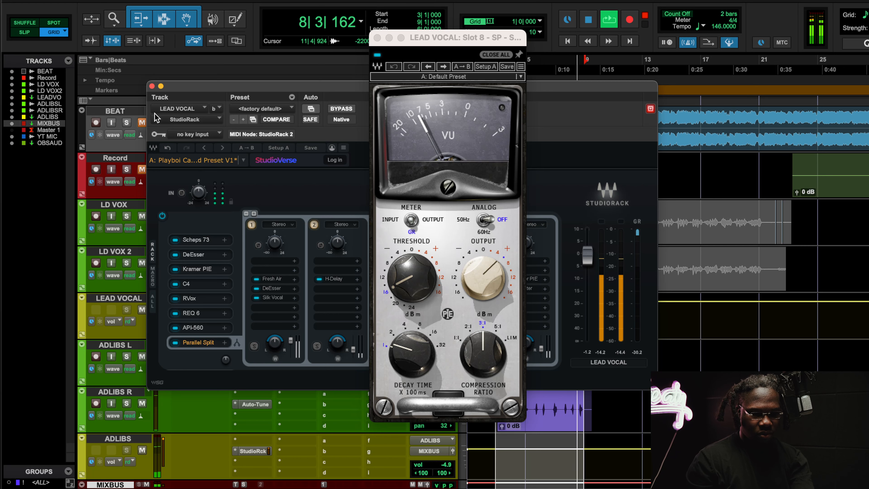
- Audition the loop with the BEAT track unmuted, close the Kramer PIE, stop playback and mute BEAT again
{"action": "left_click", "coordinate": [142, 123]}
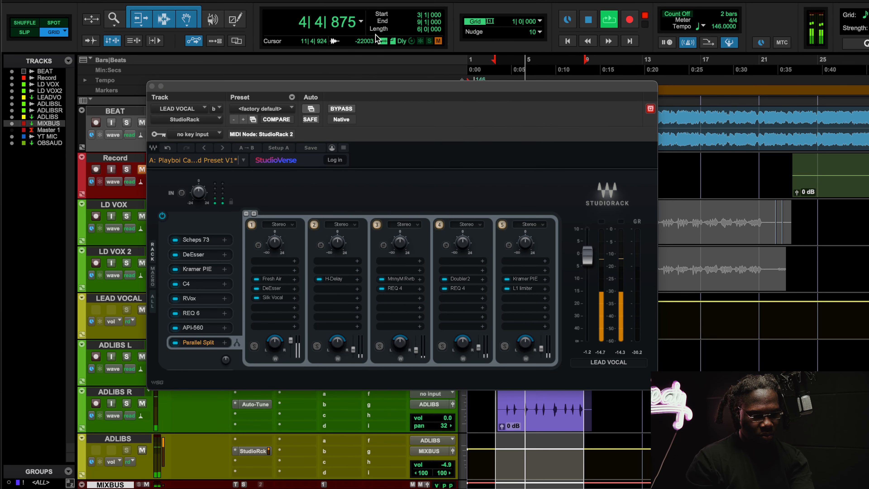
{"action": "left_click", "coordinate": [377, 38]}
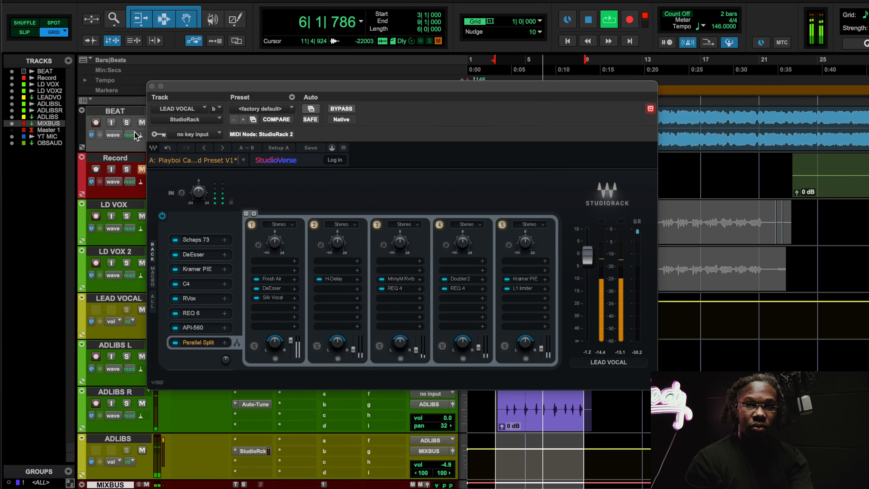
{"action": "key", "text": "space"}
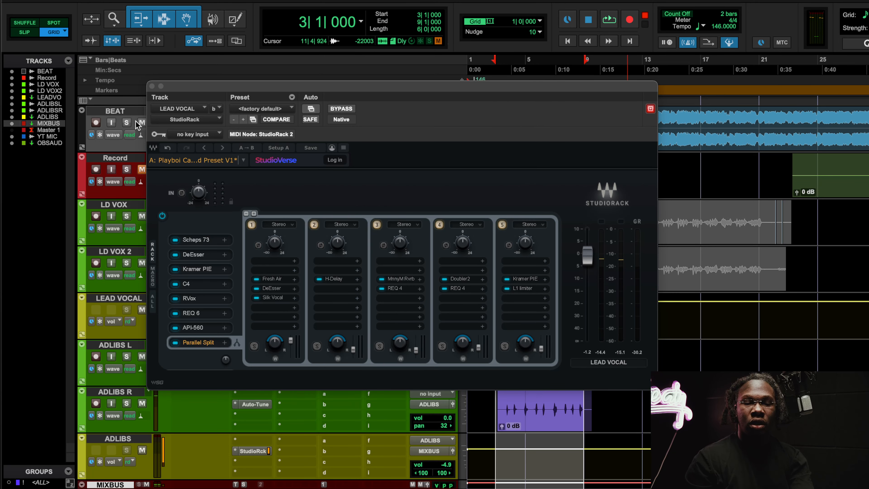
{"action": "left_click", "coordinate": [141, 123]}
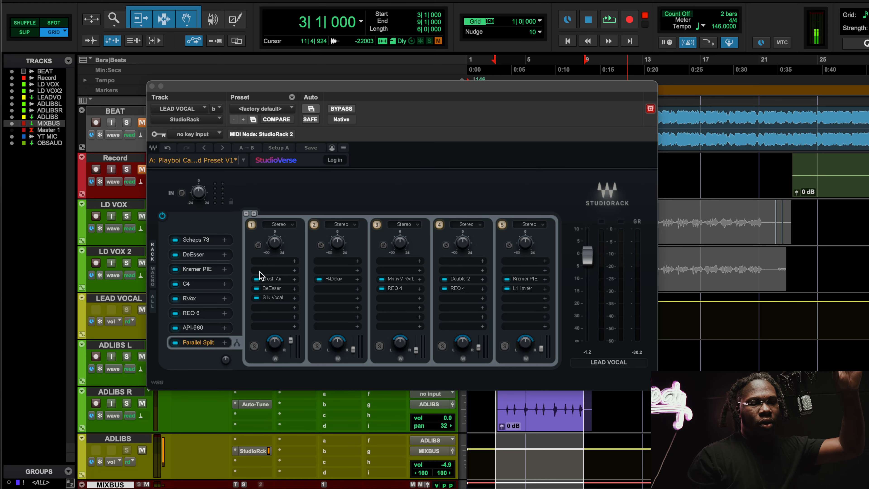
- Switch to the ADLIBS track's StudioRack and play the loop with LEAD VOCAL muted and the ADLIBS volume set to 0.0
{"action": "left_click", "coordinate": [152, 86]}
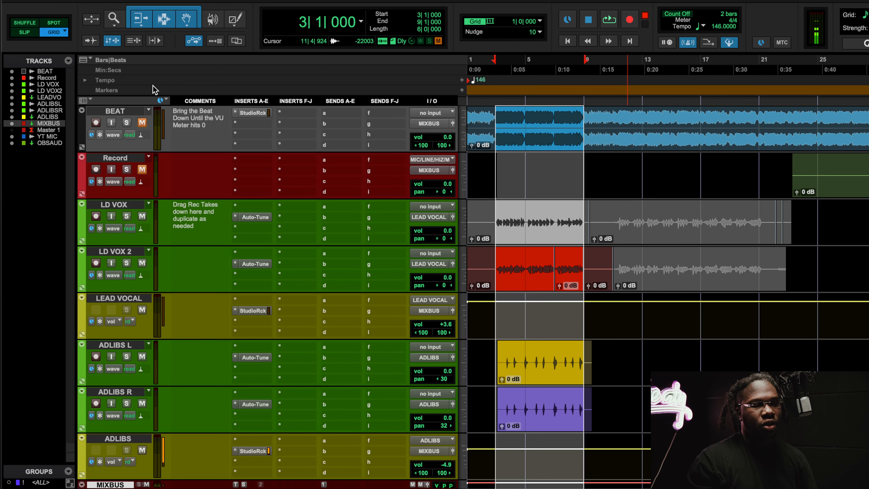
{"action": "left_click", "coordinate": [259, 450]}
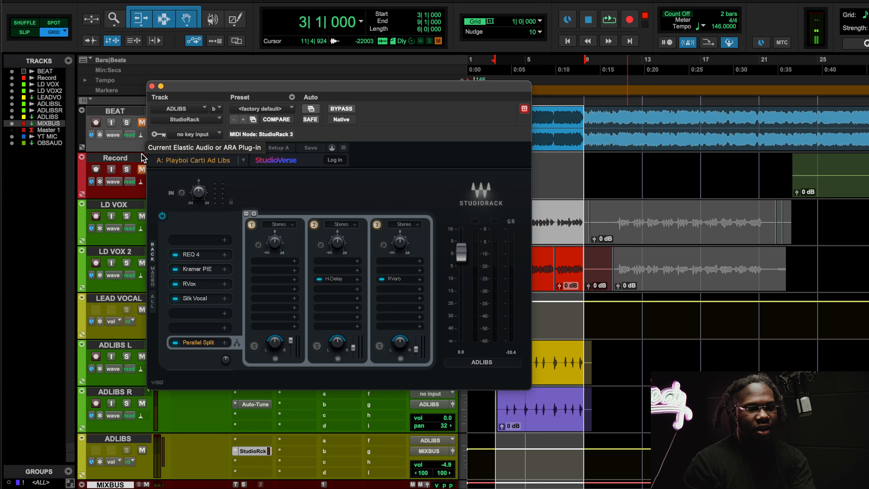
{"action": "key", "text": "space"}
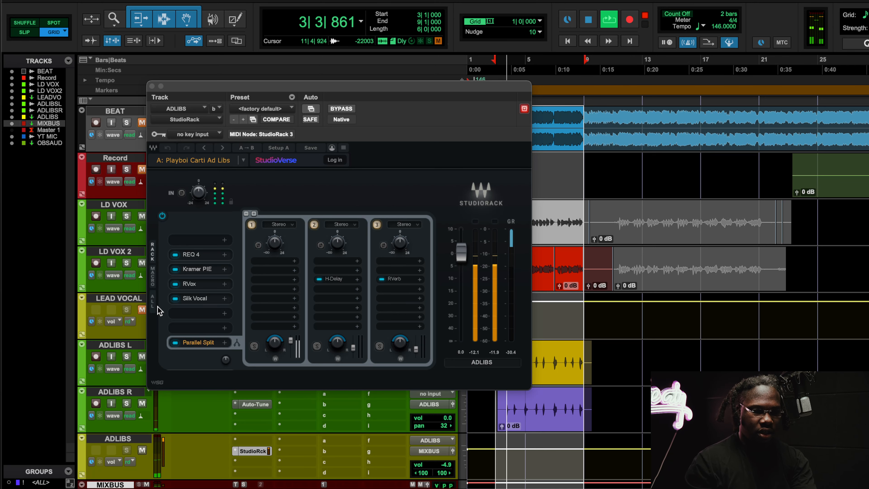
{"action": "left_click", "coordinate": [440, 465], "text": "alt"}
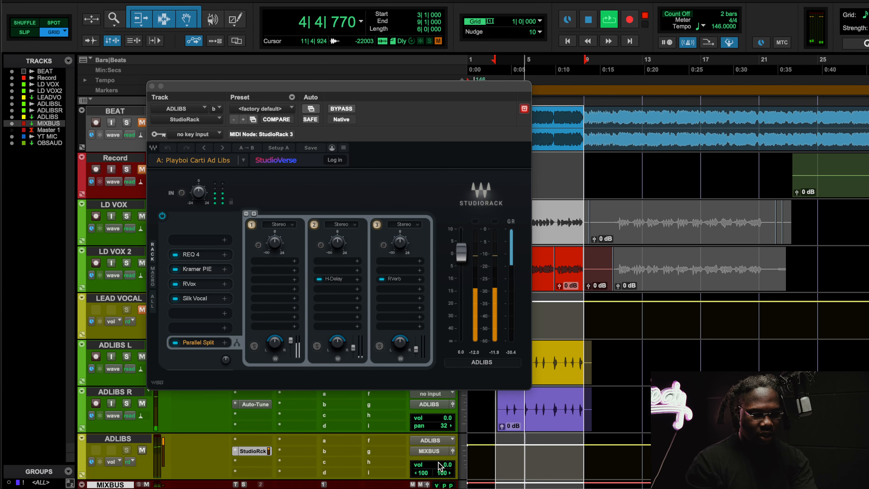
- View the REQ 4, Kramer PIE, RVox and Silk Vocal settings in the ADLIBS rack while the loop plays
{"action": "double_click", "coordinate": [191, 254]}
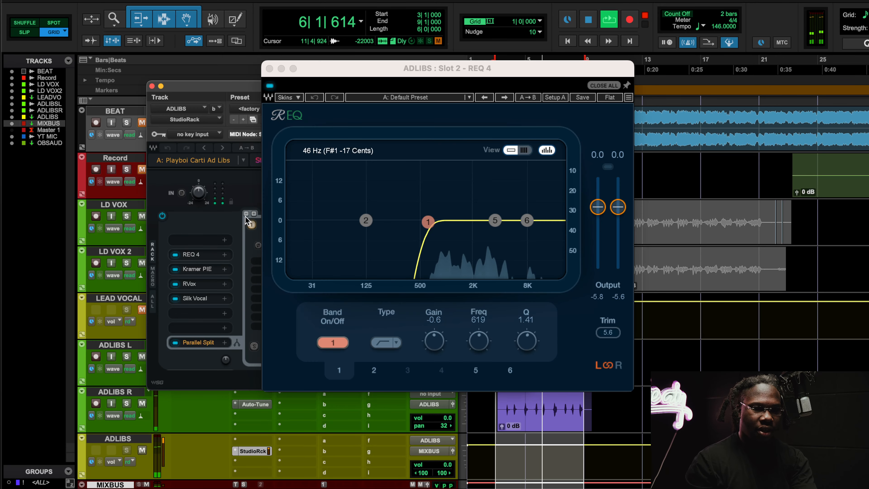
{"action": "double_click", "coordinate": [206, 271]}
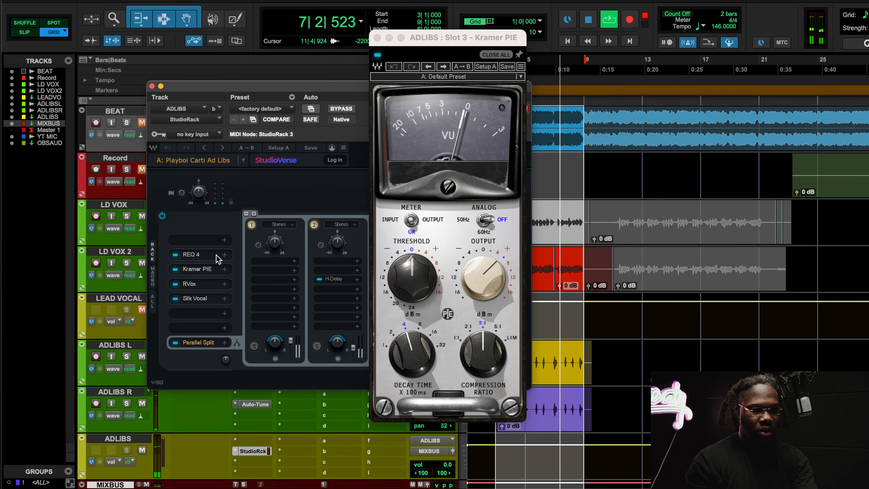
{"action": "double_click", "coordinate": [191, 285]}
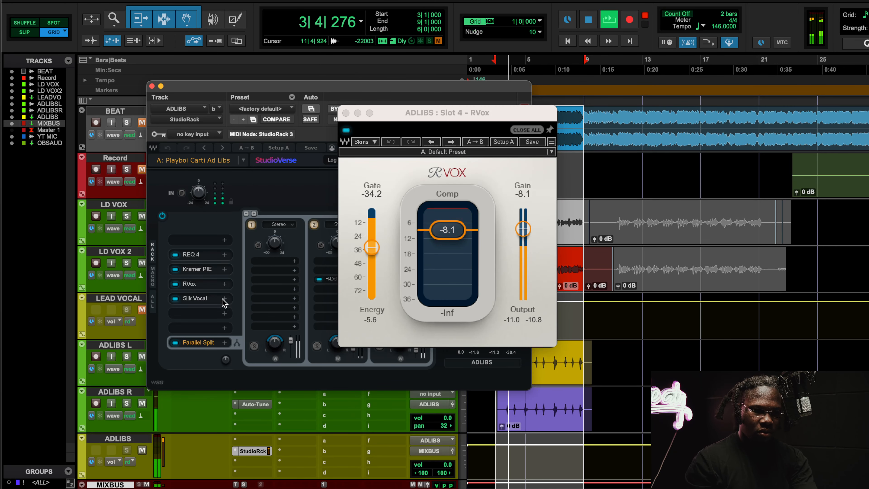
{"action": "double_click", "coordinate": [205, 298]}
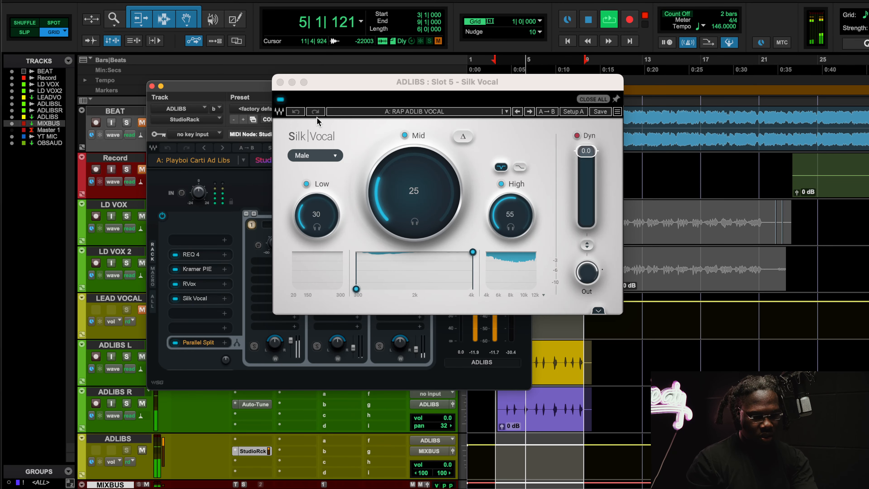
{"action": "left_click", "coordinate": [280, 82]}
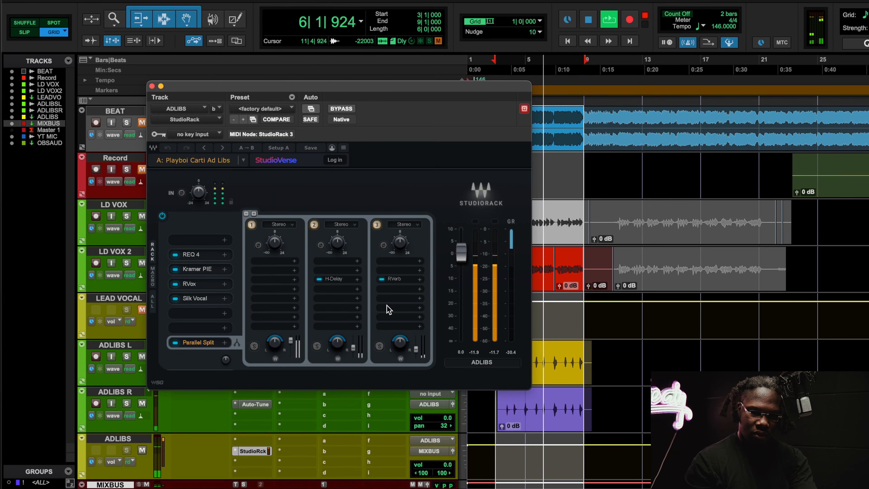
- View the H-Delay in parallel chain 2 and the RVerb in parallel chain 3 of the ADLIBS rack
{"action": "double_click", "coordinate": [335, 278]}
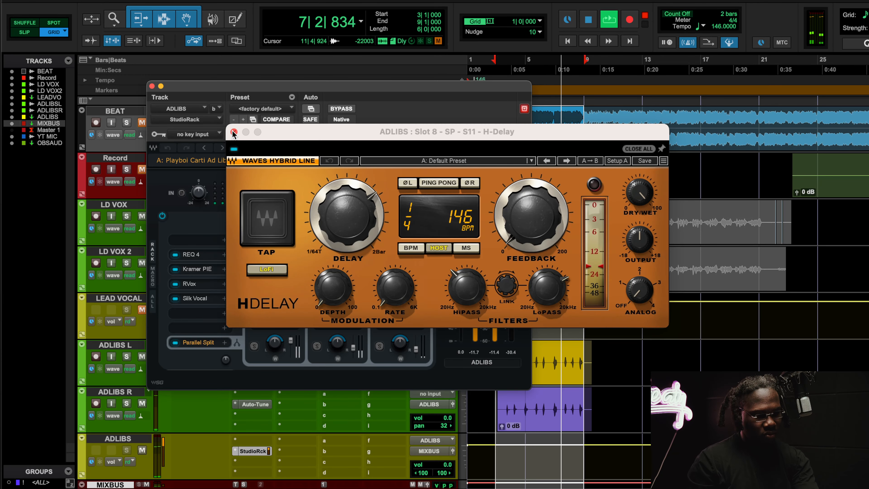
{"action": "left_click", "coordinate": [233, 132]}
{"action": "double_click", "coordinate": [401, 278]}
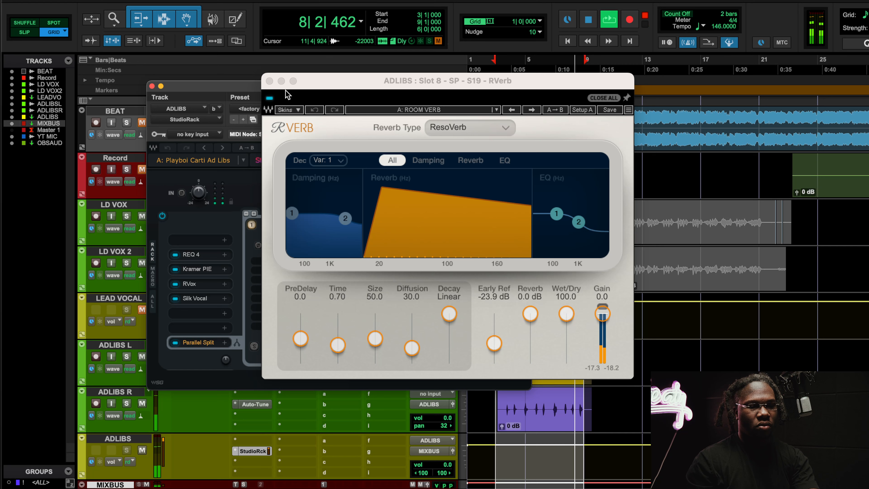
{"action": "left_click", "coordinate": [269, 81]}
- Re-examine the Kramer PIE, RVox and REQ 4 settings in the ADLIBS rack with playback stopped, finishing on RVox
{"action": "double_click", "coordinate": [198, 270]}
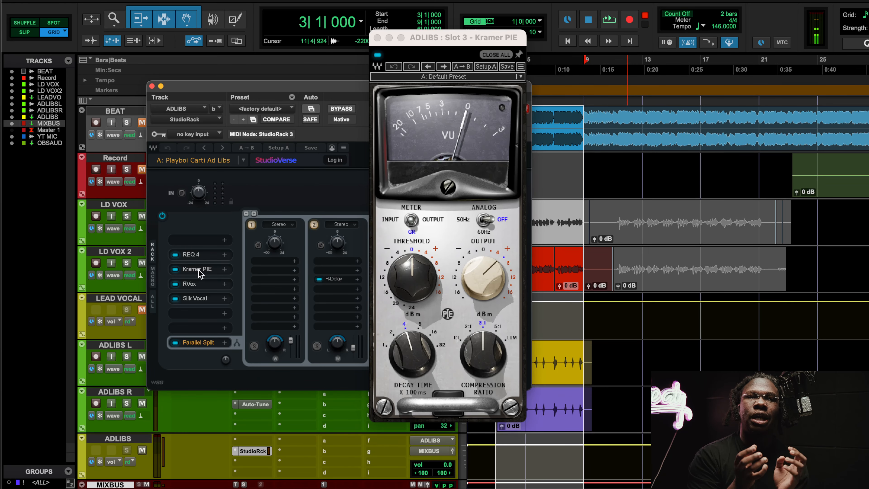
{"action": "double_click", "coordinate": [190, 284]}
{"action": "double_click", "coordinate": [211, 254]}
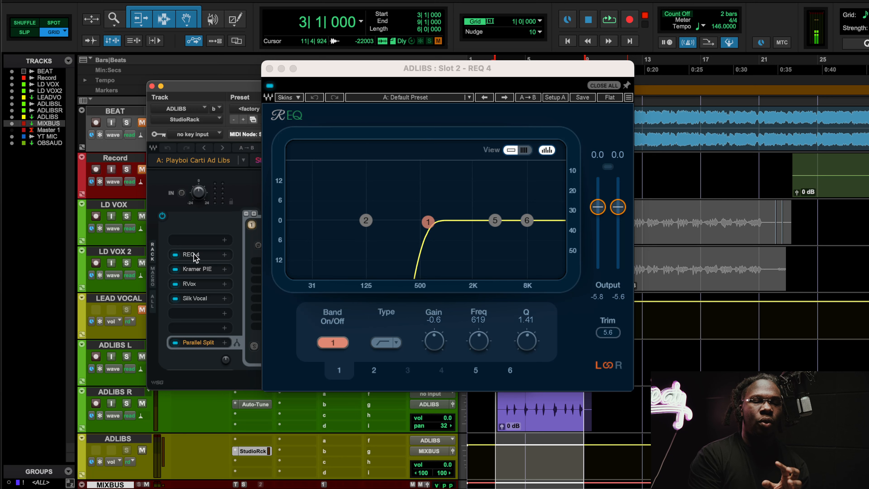
{"action": "double_click", "coordinate": [194, 287]}
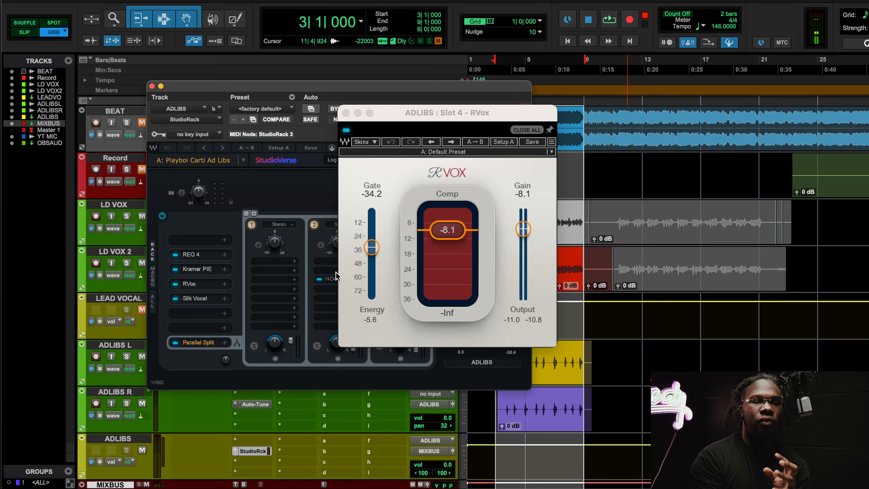
- Review the Silk Vocal settings and its preset list in the ADLIBS rack without changing the RAP ADLIB VOCAL preset
{"action": "double_click", "coordinate": [195, 299]}
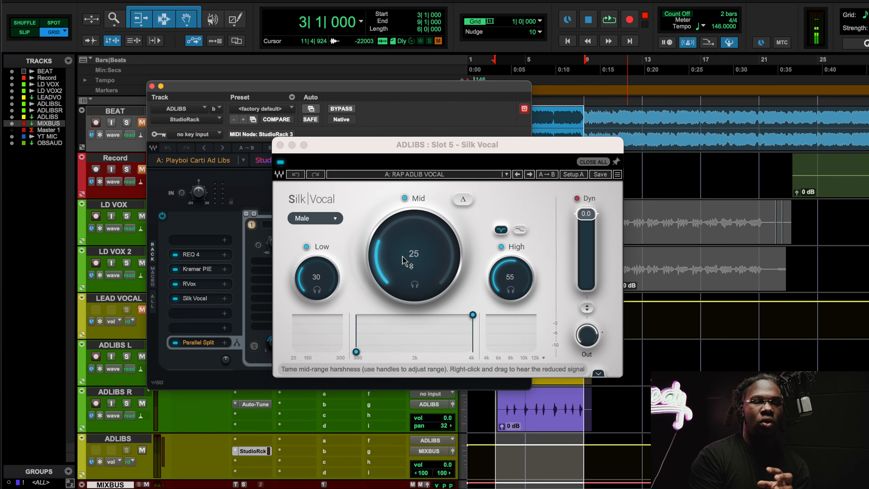
{"action": "left_click", "coordinate": [369, 173]}
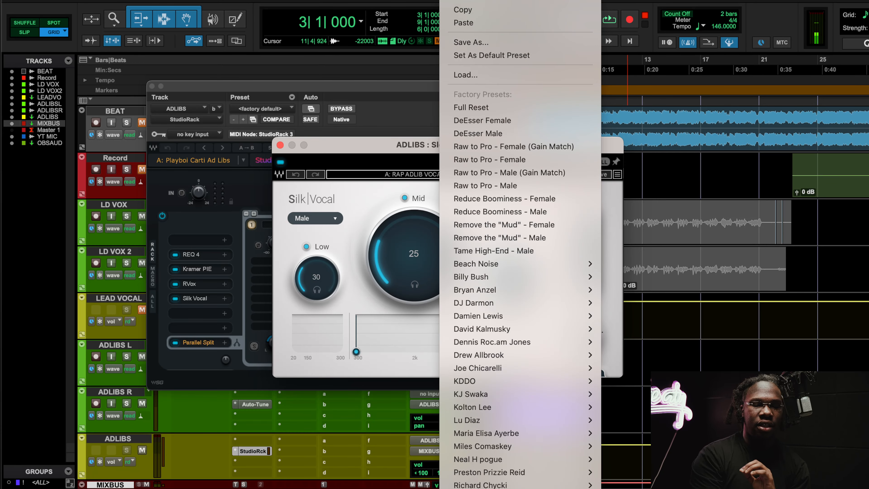
{"action": "left_click", "coordinate": [356, 194]}
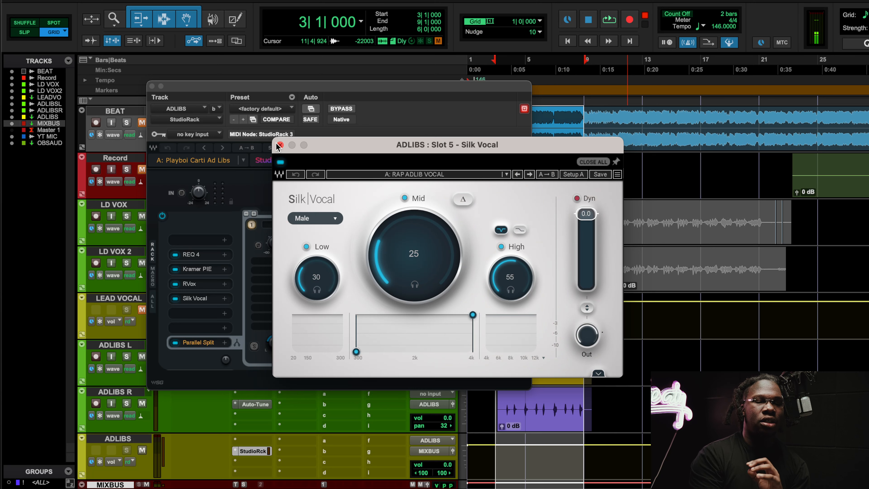
{"action": "left_click", "coordinate": [279, 146]}
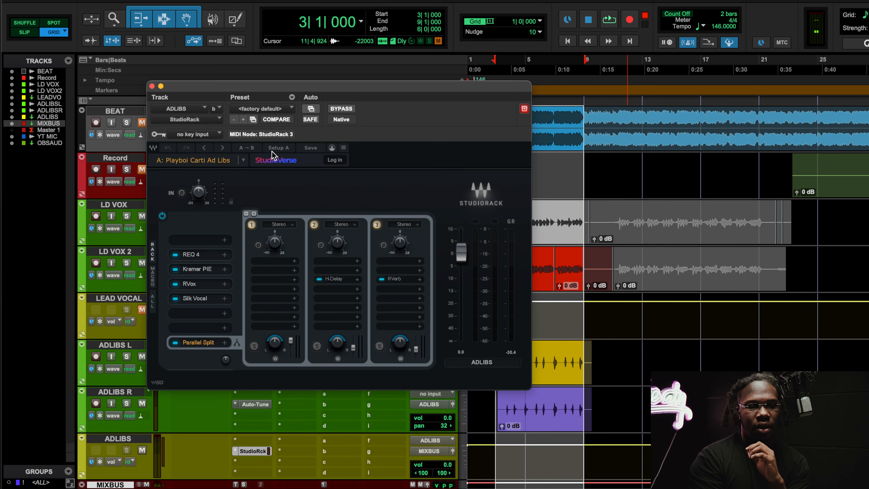
- Revisit the REQ 4 filter curve and the Silk Vocal settings in the ADLIBS rack, leaving both plugins closed
{"action": "left_click", "coordinate": [204, 254]}
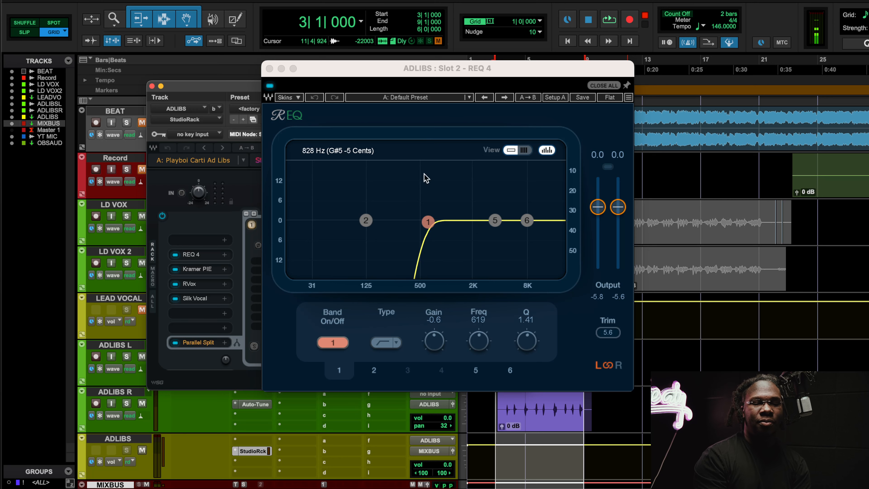
{"action": "left_click", "coordinate": [269, 69]}
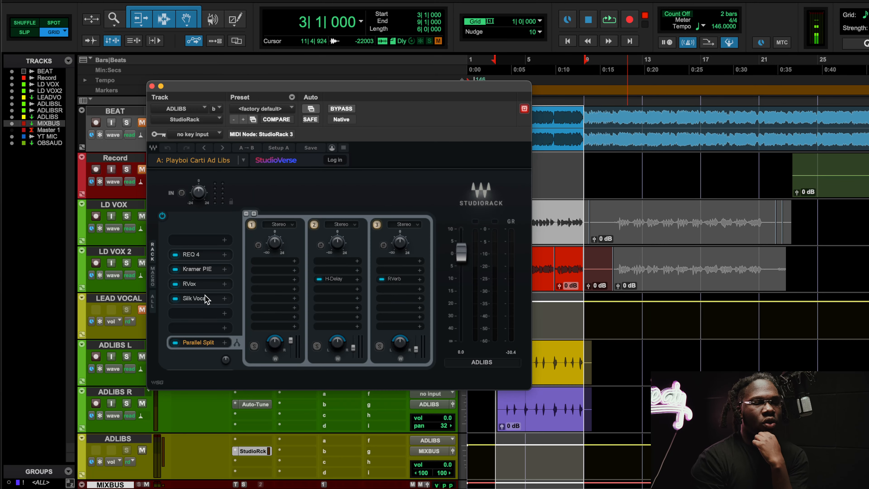
{"action": "left_click", "coordinate": [193, 298]}
{"action": "left_click", "coordinate": [201, 253]}
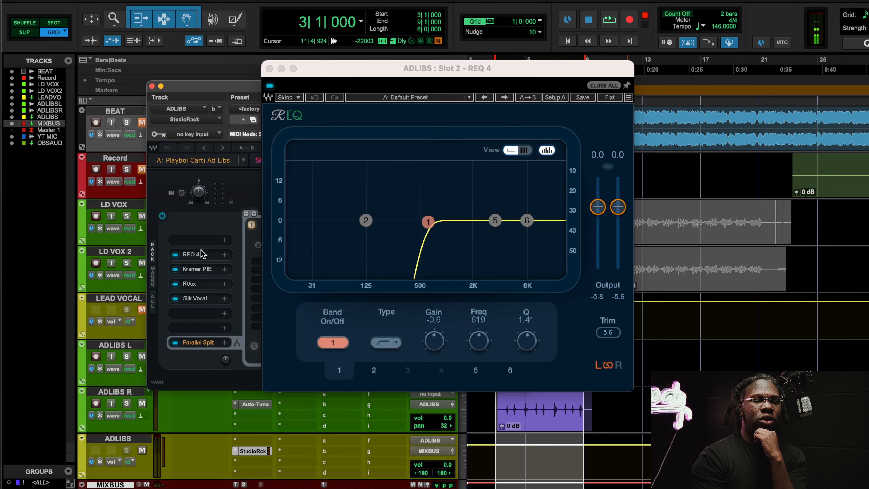
{"action": "left_click", "coordinate": [200, 301]}
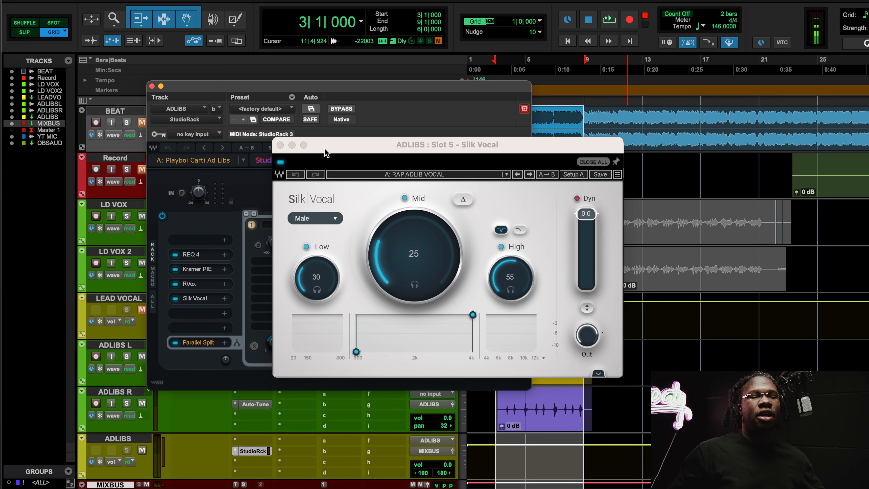
{"action": "left_click", "coordinate": [280, 145]}
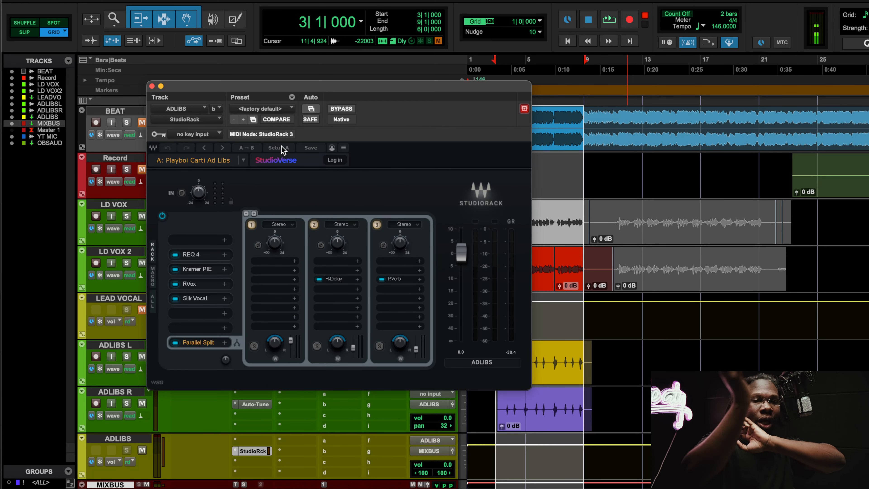
- Examine the RVerb in parallel chain 3 and the H-Delay in parallel chain 2 of the ADLIBS rack with playback stopped
{"action": "left_click", "coordinate": [394, 279]}
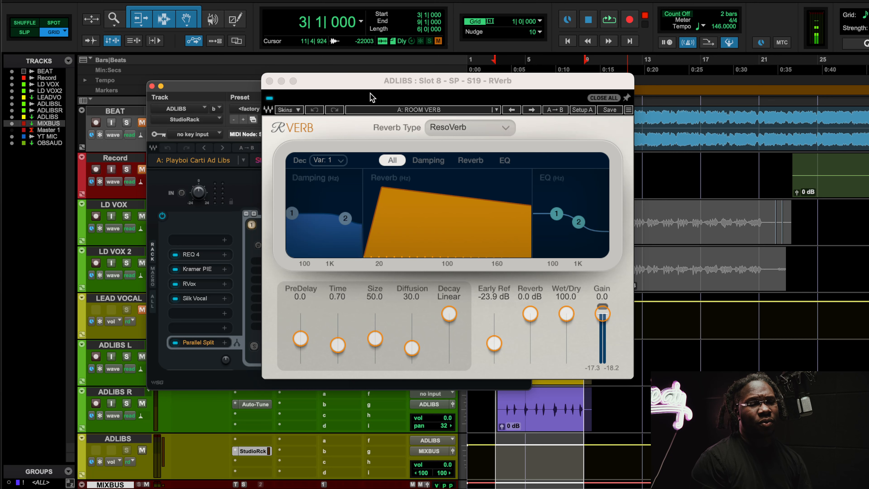
{"action": "left_click", "coordinate": [269, 81]}
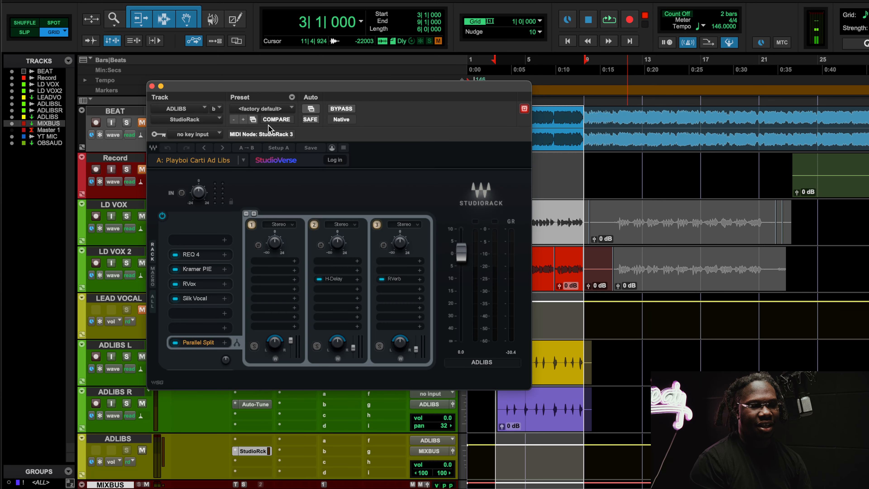
{"action": "left_click", "coordinate": [332, 279]}
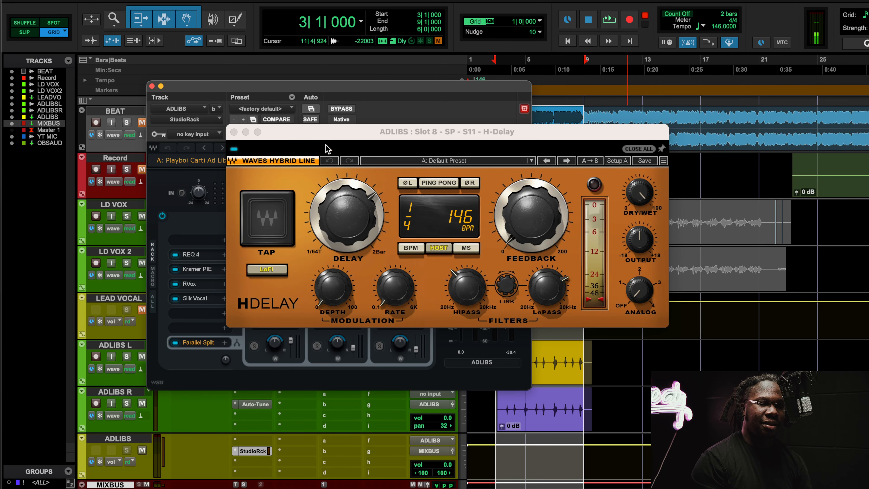
- Play the loop and compare the ad-libs with the whole ADLIBS rack disabled and re-enabled
{"action": "key", "text": "space"}
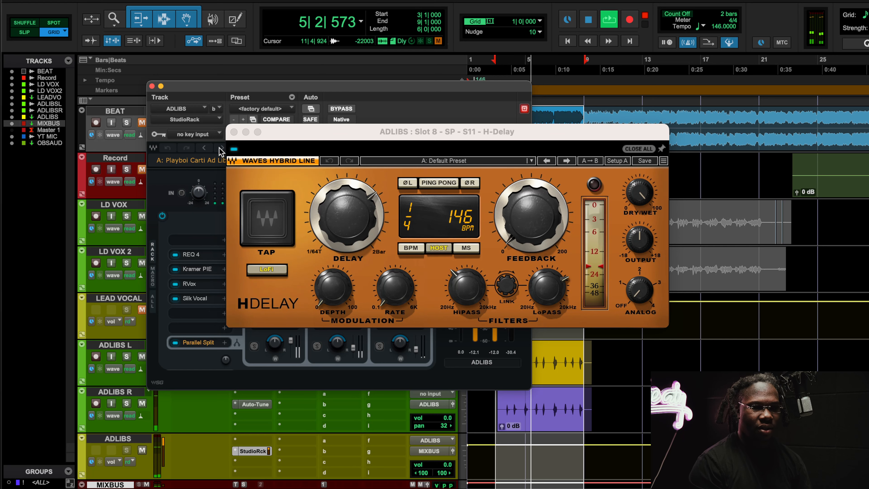
{"action": "left_click", "coordinate": [234, 132]}
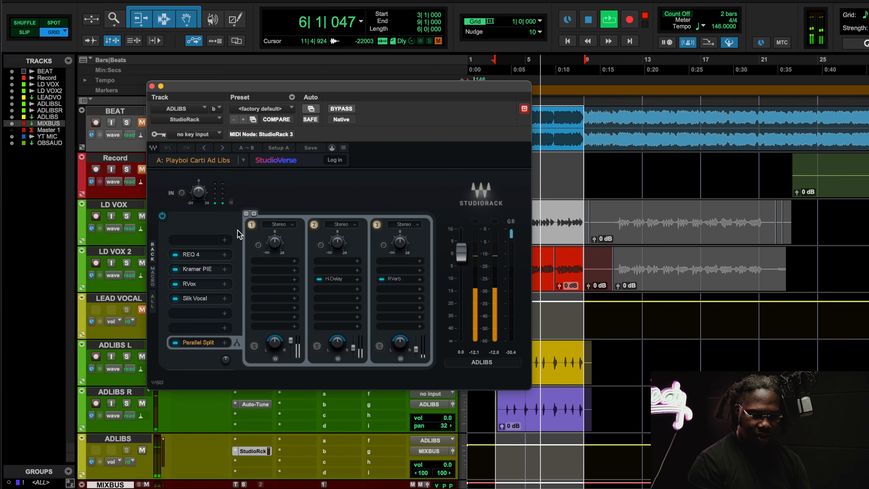
{"action": "left_click", "coordinate": [162, 216]}
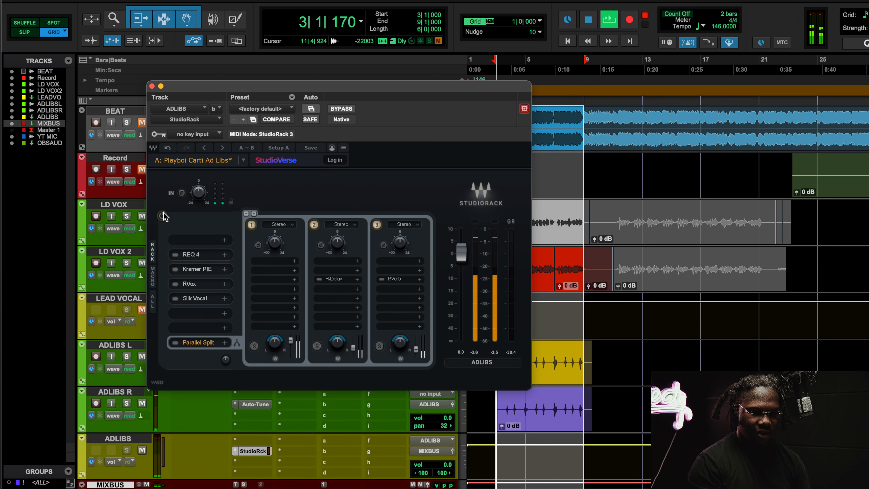
{"action": "left_click", "coordinate": [162, 215]}
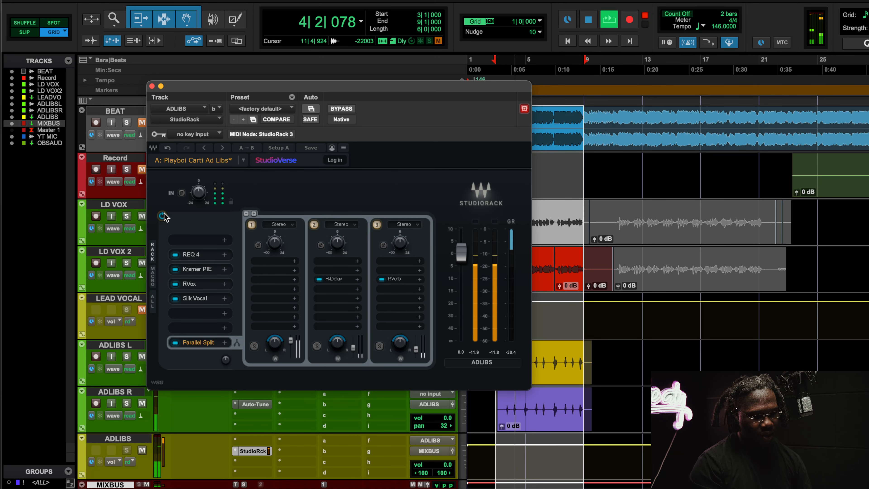
- Unmute LEAD VOCAL and BEAT and set the ADLIBS volume to -2.6 while auditioning the loop, then stop playback
{"action": "left_click", "coordinate": [141, 309]}
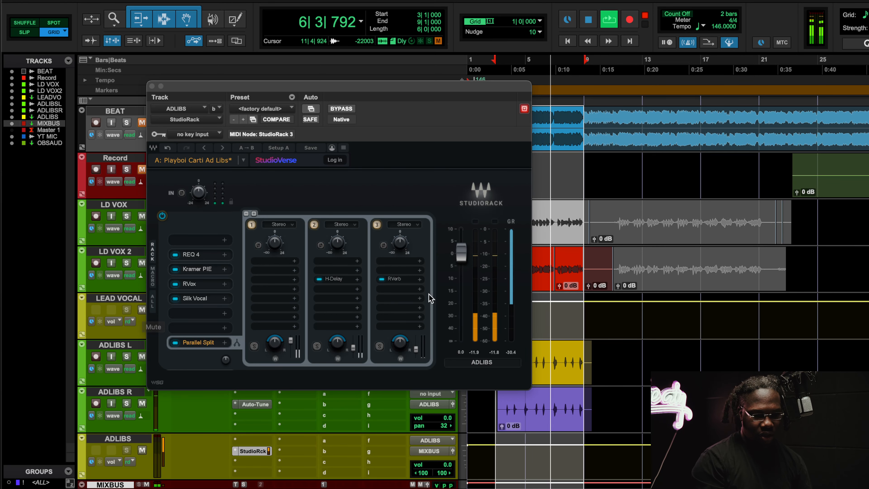
{"action": "left_click", "coordinate": [436, 462]}
{"action": "left_click_drag", "start_coordinate": [437, 462], "coordinate": [436, 464]}
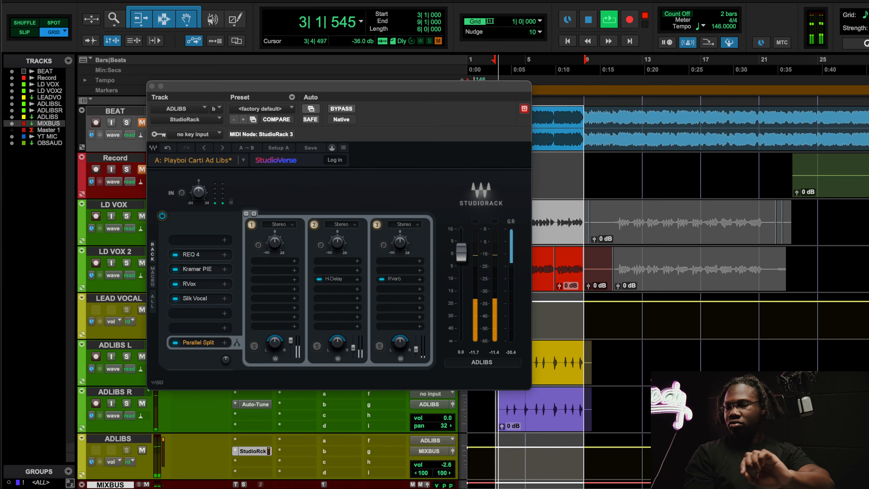
{"action": "left_click", "coordinate": [141, 123]}
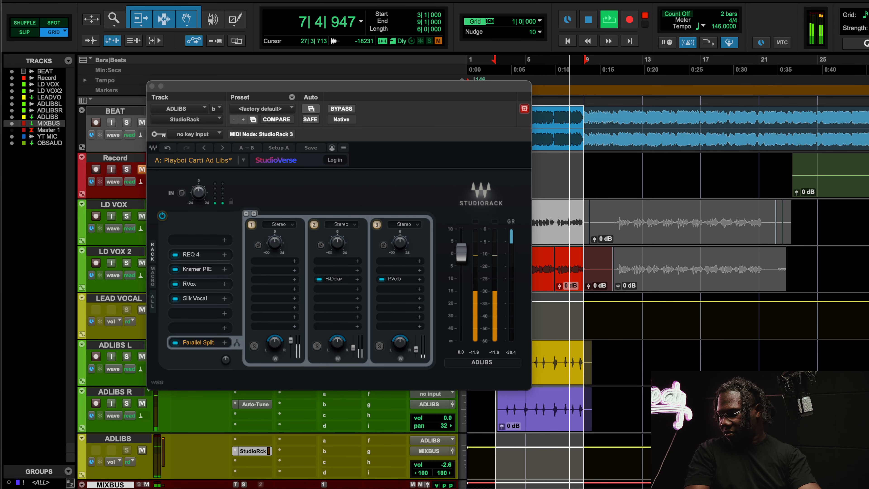
{"action": "key", "text": "space"}
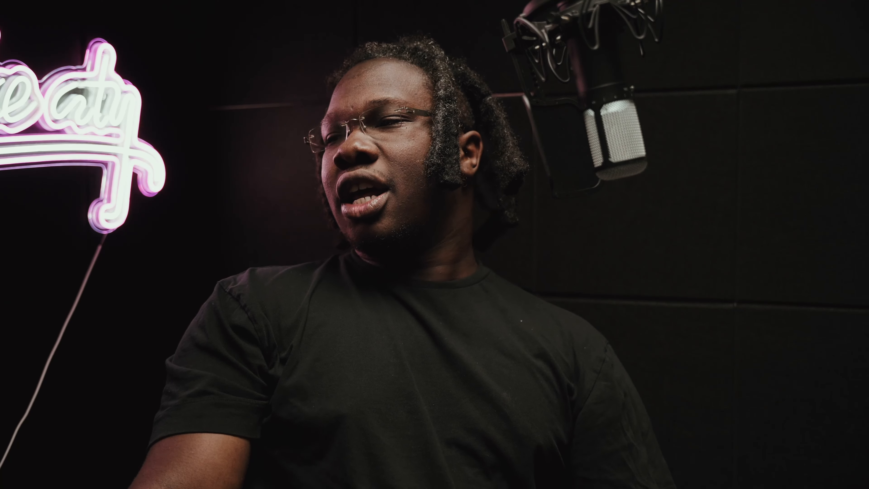